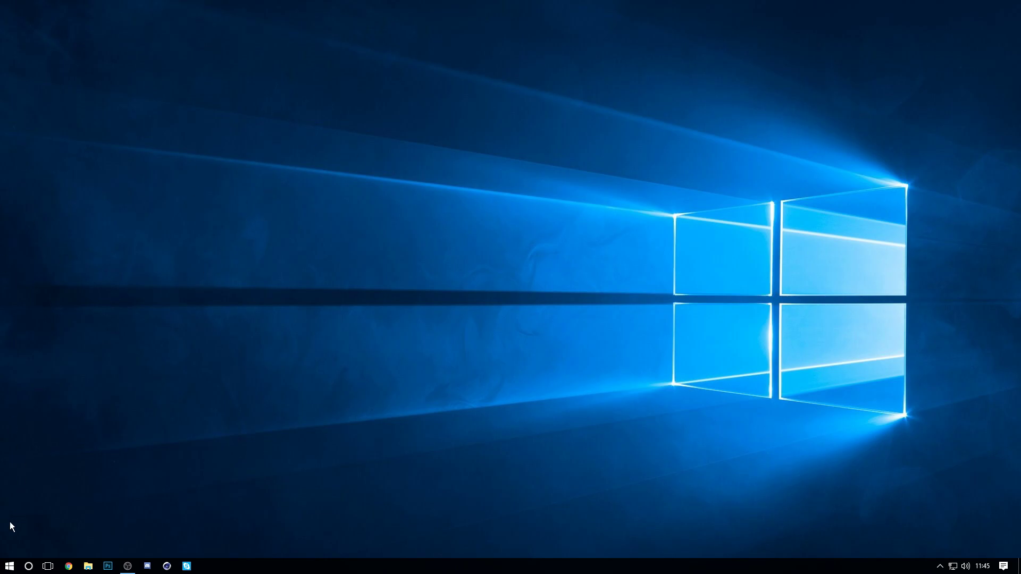
# Bring up the Run dialog with the %temp% entry selected in its Open box
pyautogui.rightClick(10, 565)
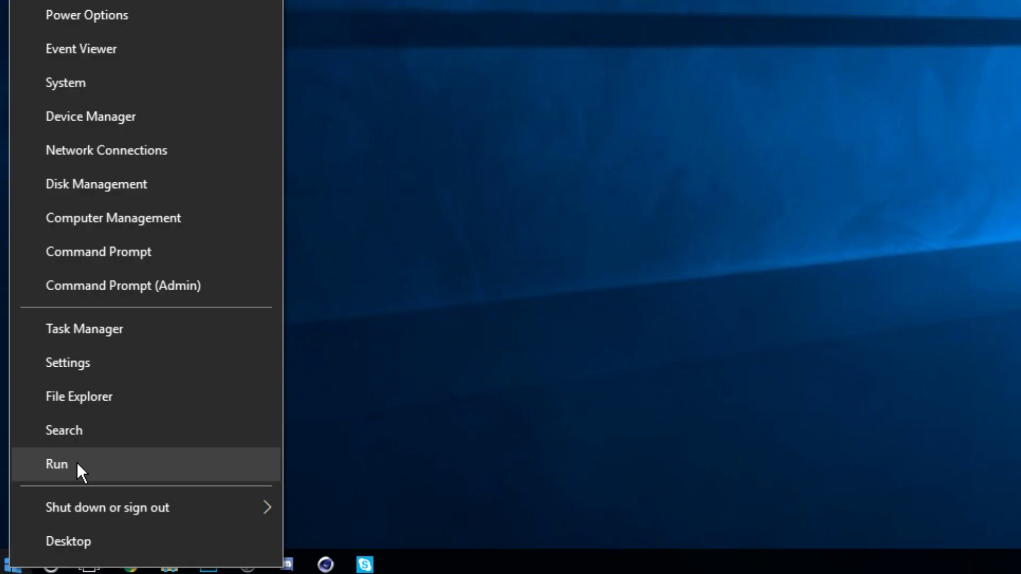
pyautogui.click(77, 461)
pyautogui.click(167, 441)
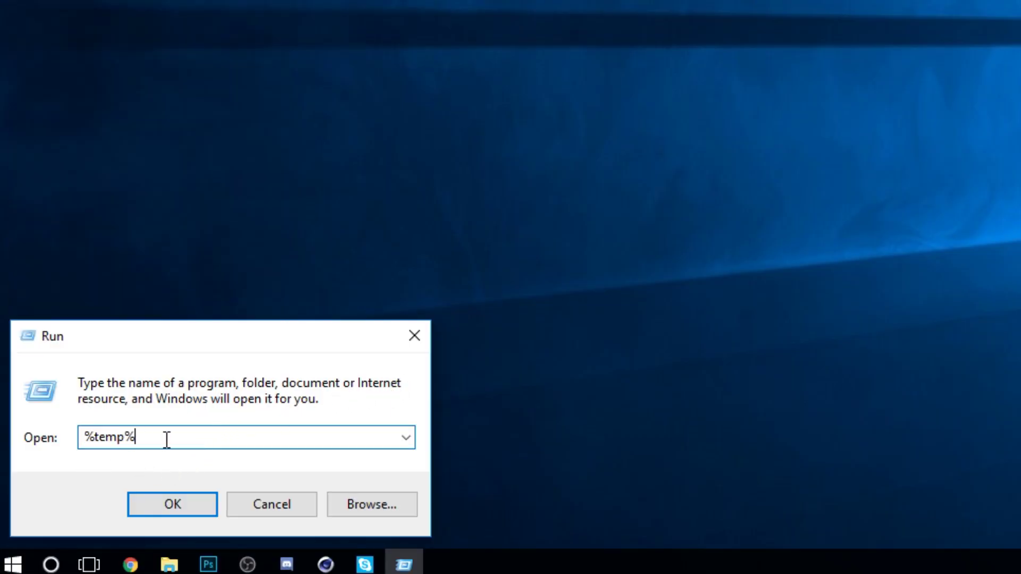
pyautogui.moveTo(166, 441); pyautogui.dragTo(29, 463)
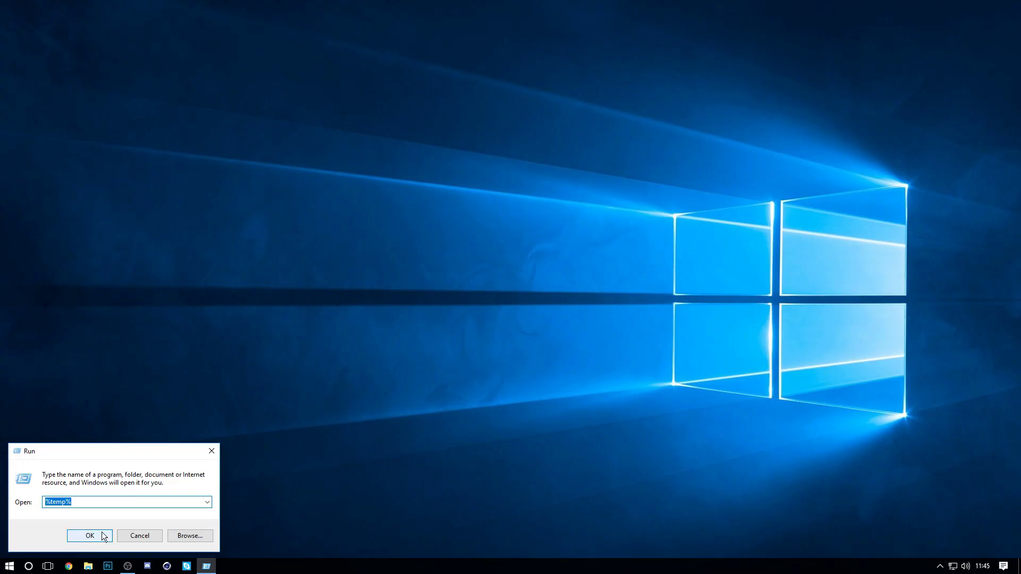
# Open the Temp folder and browse into CAA08F04 and its en-US subfolder
pyautogui.click(194, 508)
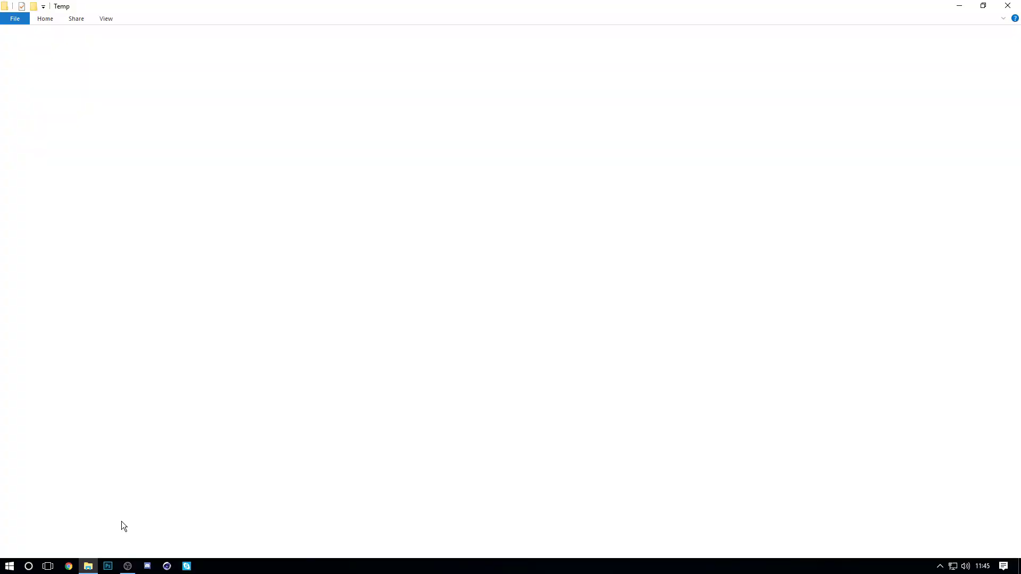
pyautogui.moveTo(1016, 87); pyautogui.dragTo(1008, 58)
pyautogui.doubleClick(259, 111)
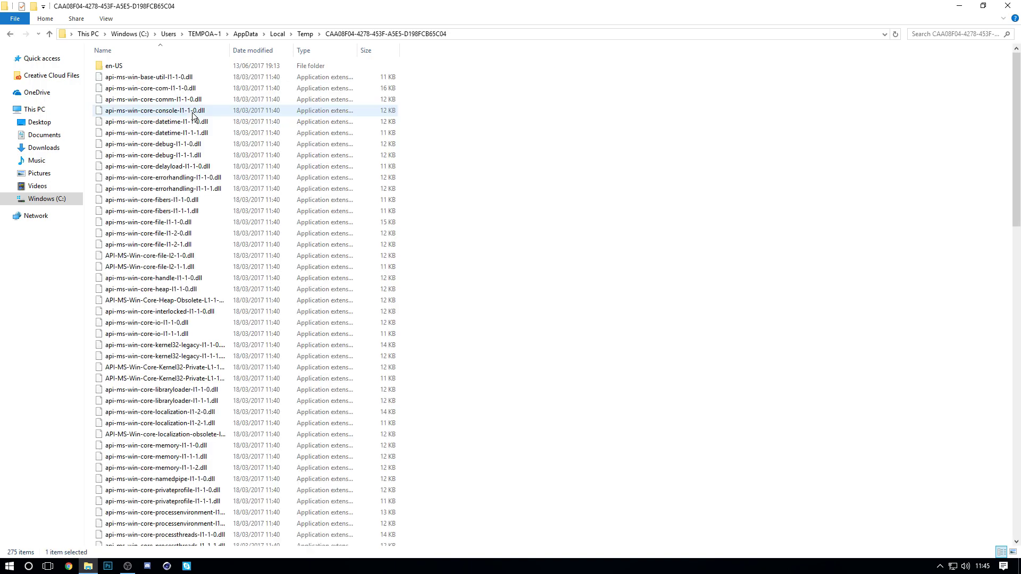
pyautogui.doubleClick(136, 68)
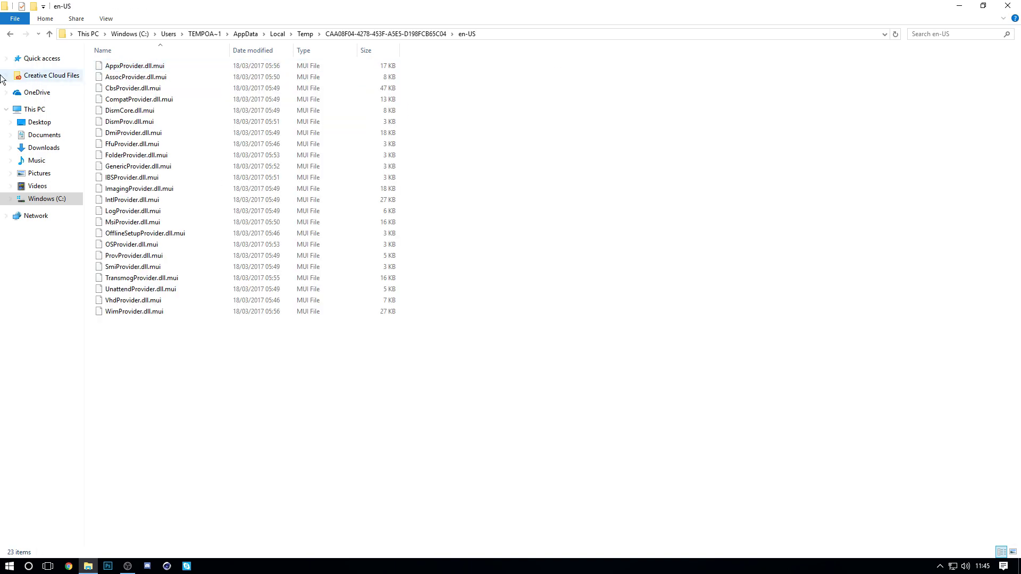
# Return to the Temp folder and select all of its items
pyautogui.click(10, 36)
pyautogui.click(10, 35)
pyautogui.scroll(-1, 373, 202)
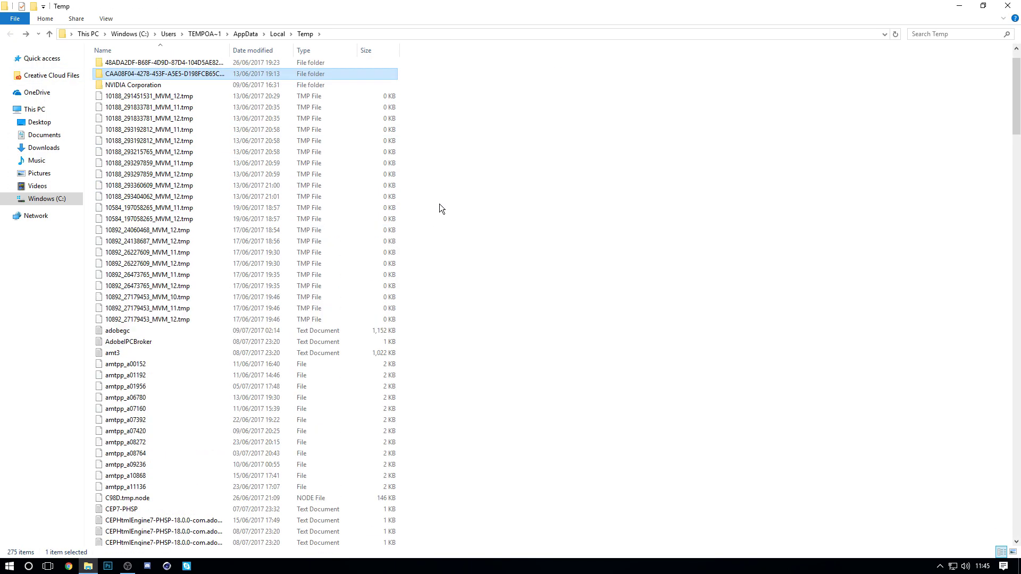
pyautogui.scroll(1, 428, 208)
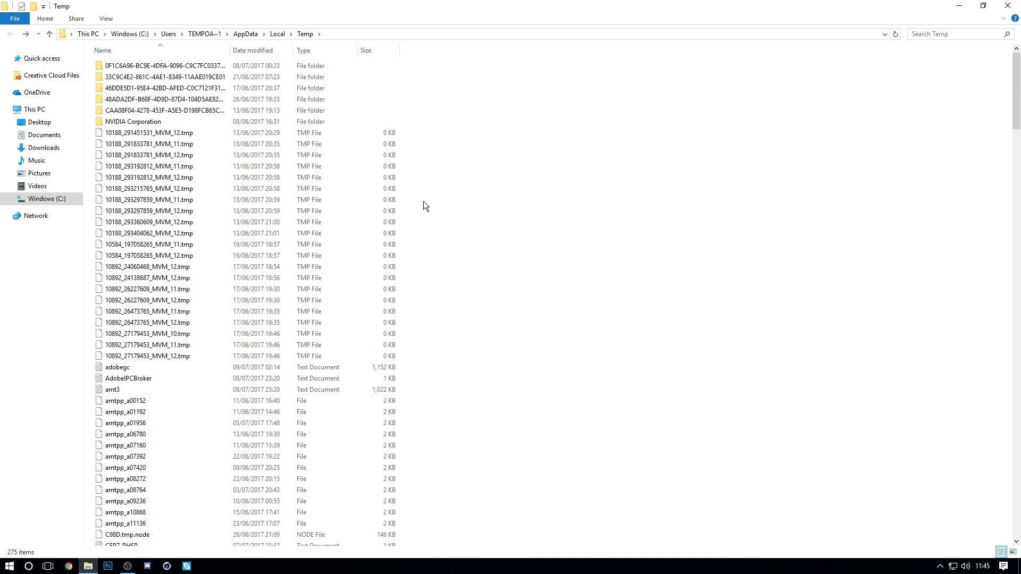
pyautogui.hotkey('ctrl', 'a')
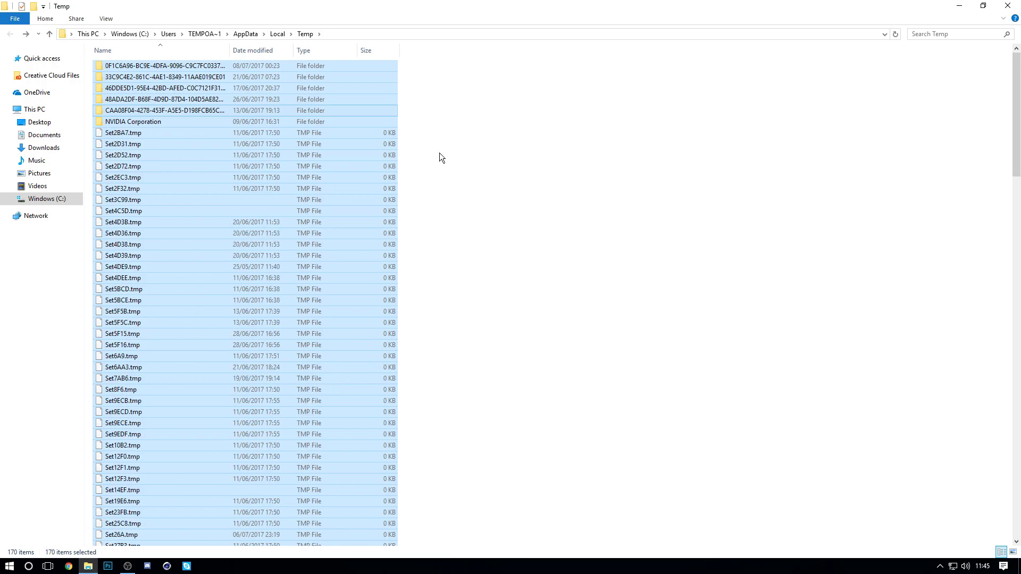
# Delete the Temp contents, skipping in-use folders and granting access, then close Explorer
pyautogui.press('Delete')
pyautogui.moveTo(456, 144); pyautogui.dragTo(393, 152)
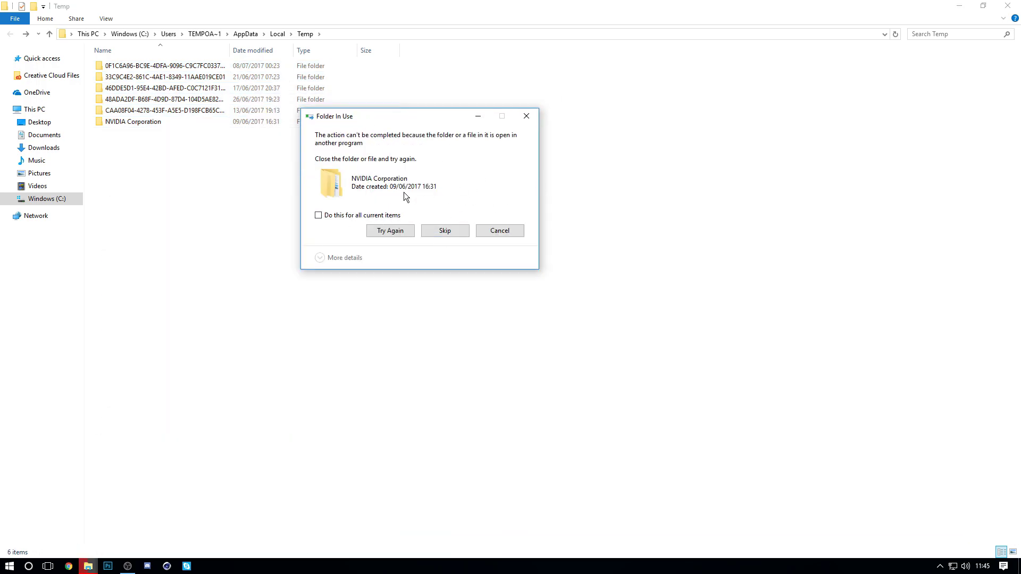
pyautogui.moveTo(383, 118); pyautogui.dragTo(340, 98)
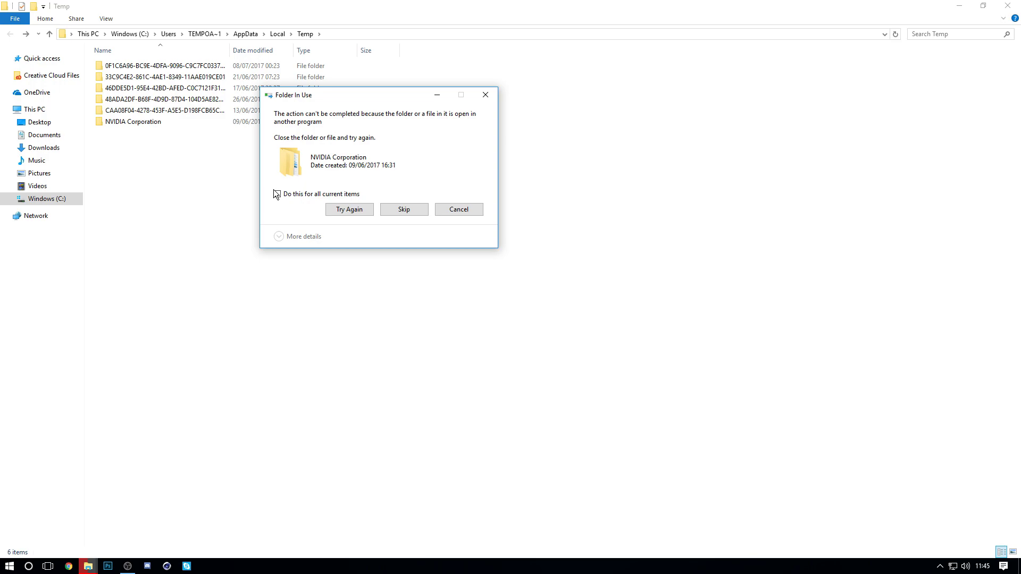
pyautogui.click(407, 209)
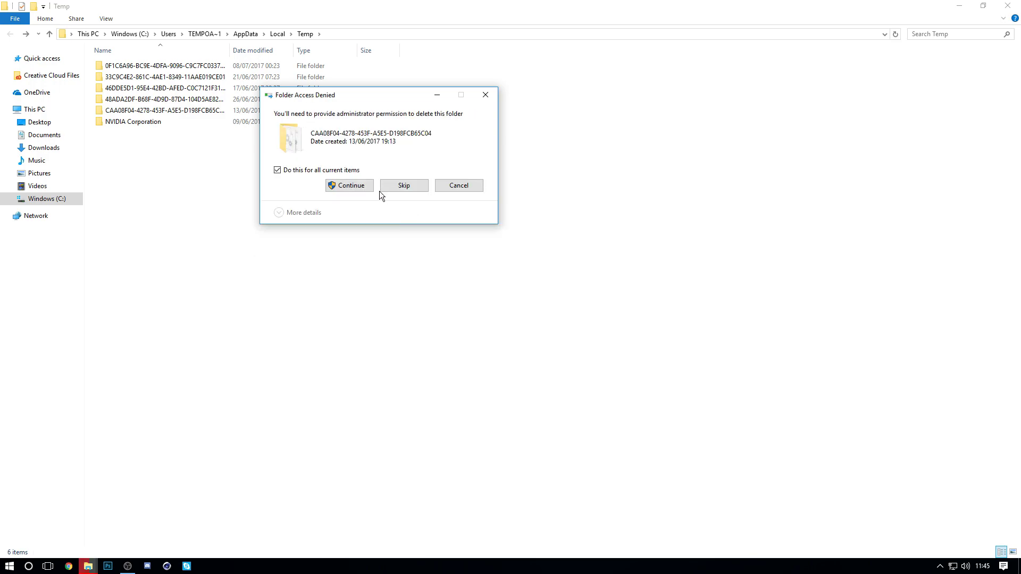
pyautogui.click(349, 186)
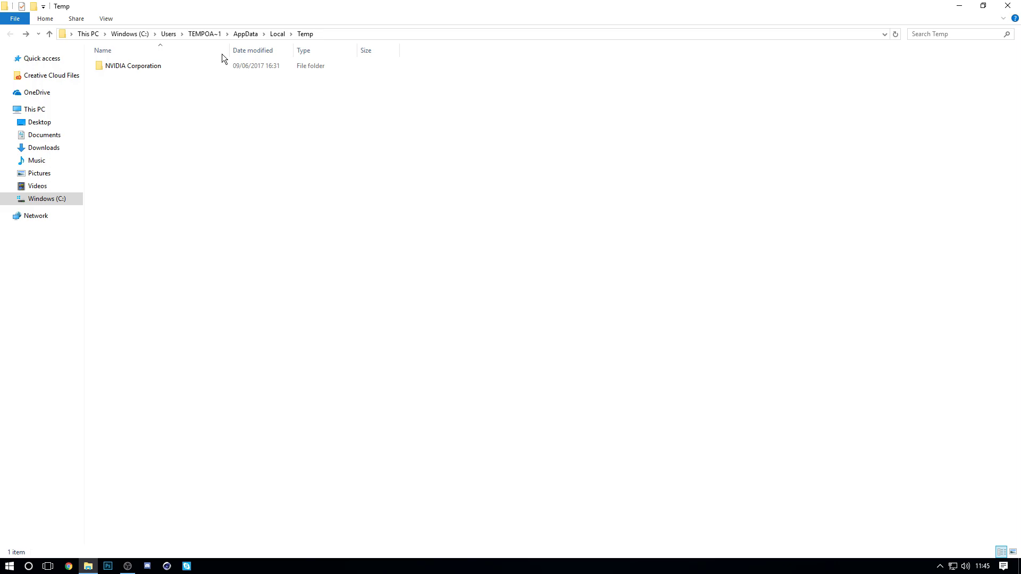
pyautogui.click(1008, 6)
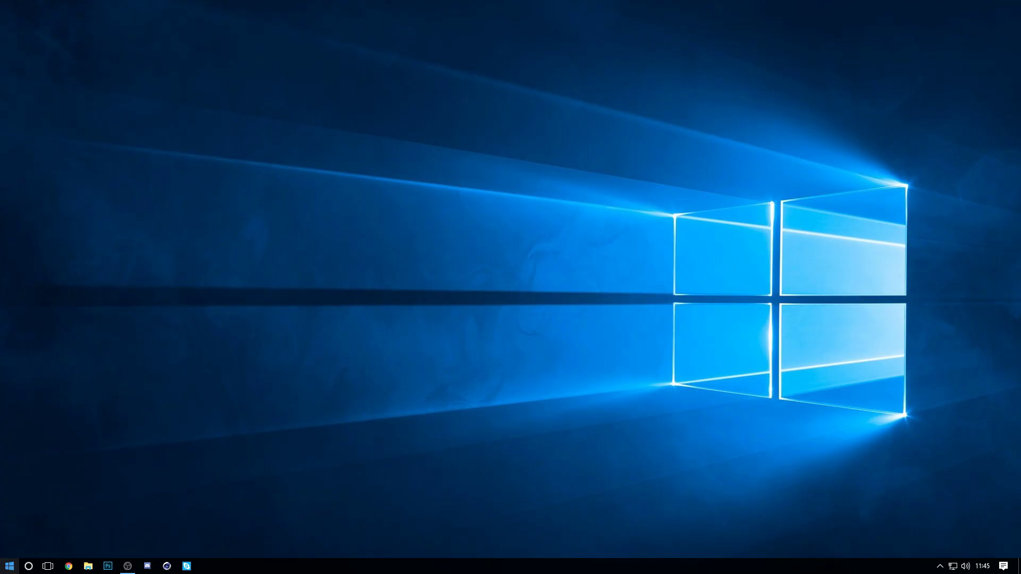
pyautogui.rightClick(9, 566)
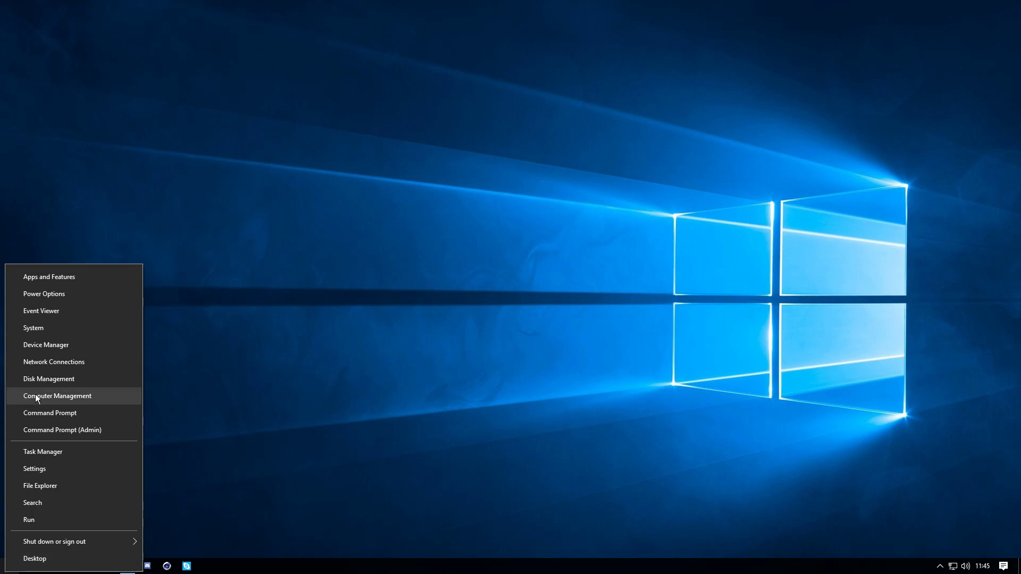
pyautogui.click(58, 295)
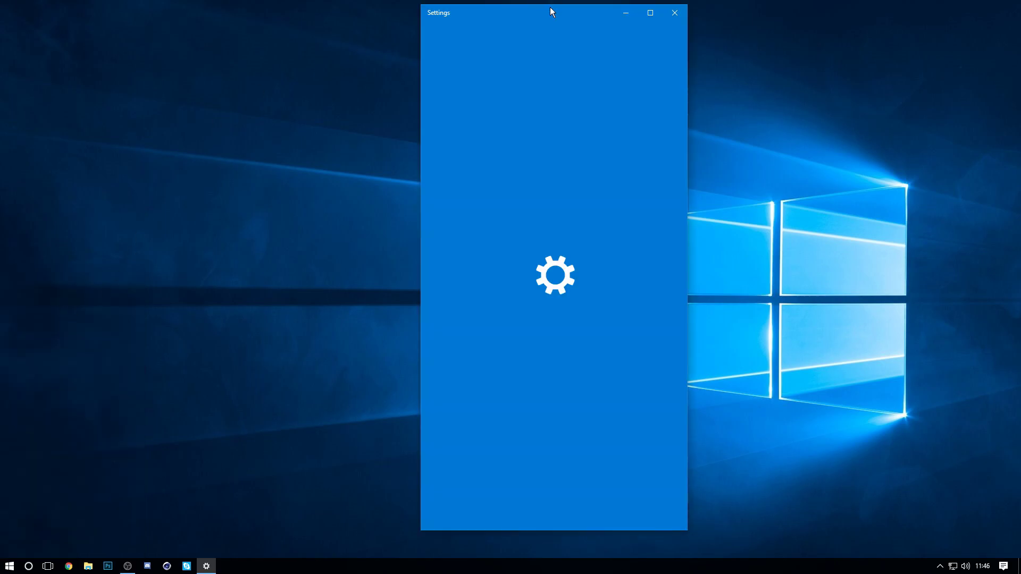
pyautogui.moveTo(549, 7); pyautogui.dragTo(497, 23)
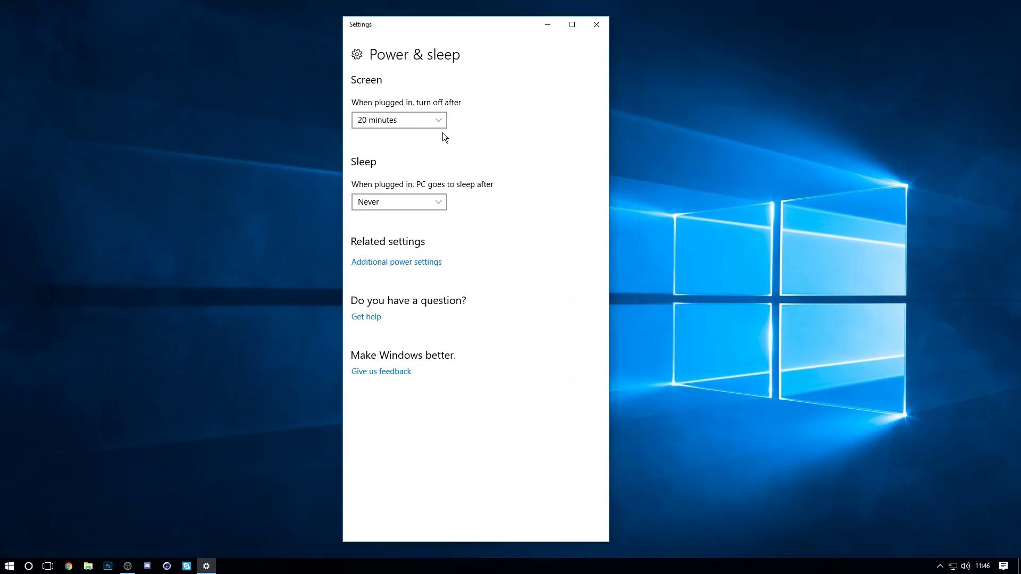
pyautogui.click(594, 25)
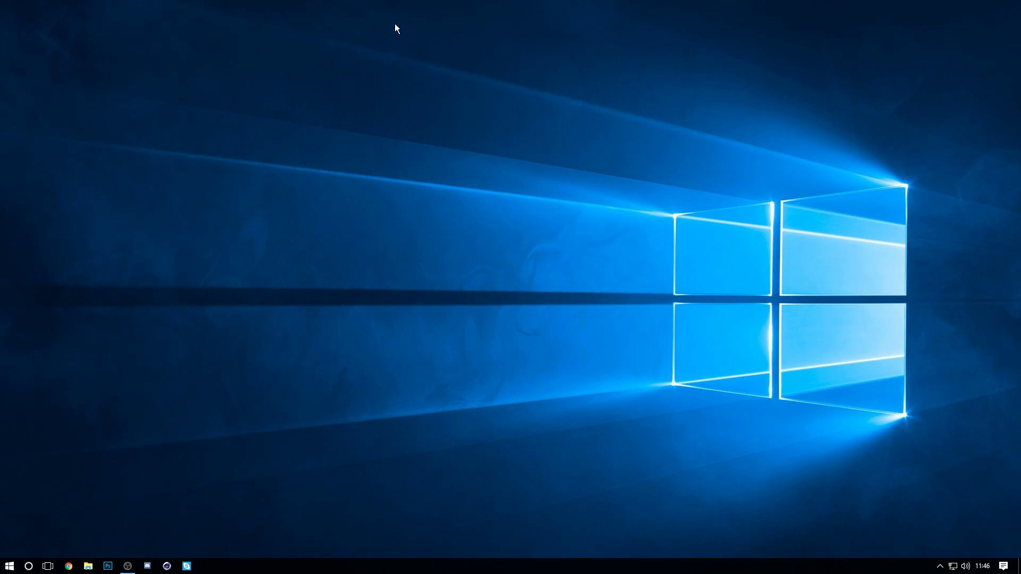
pyautogui.click(4, 568)
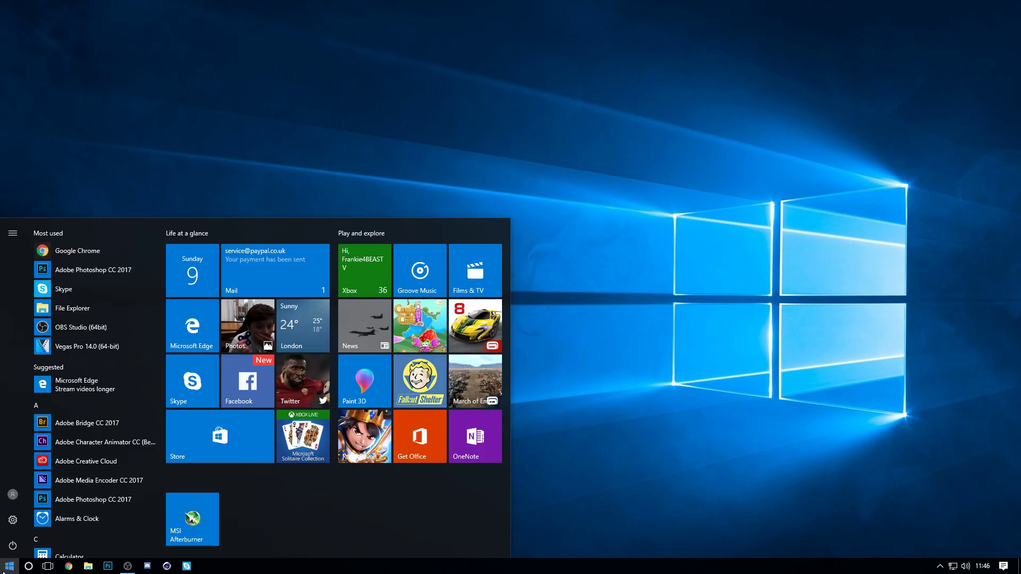
pyautogui.write('power')
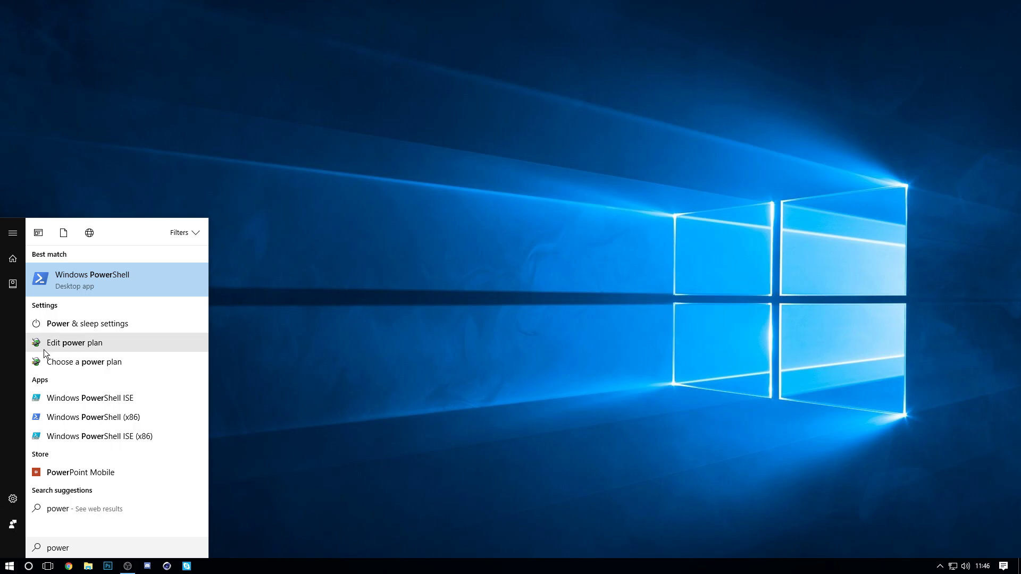
pyautogui.click(72, 363)
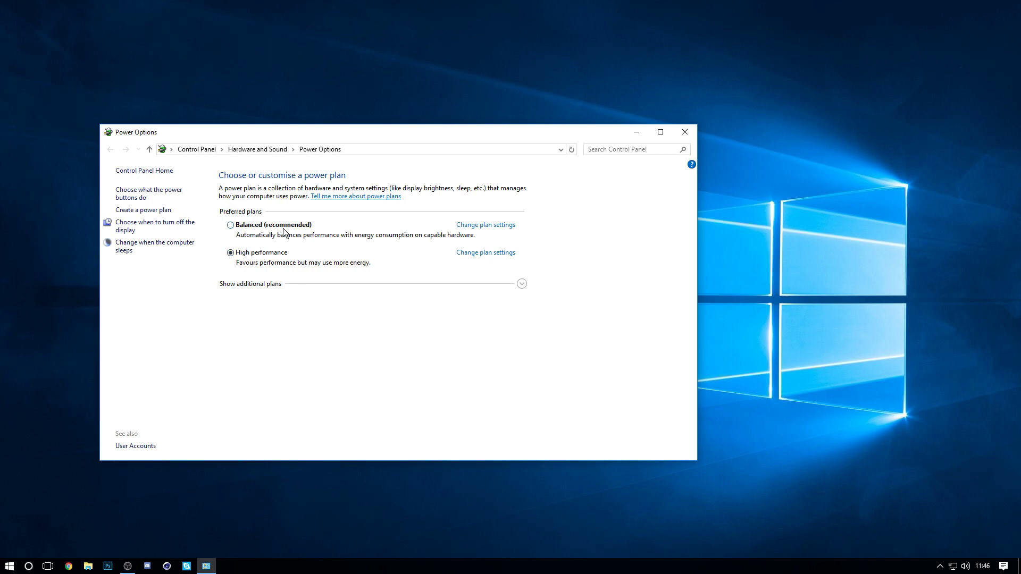
pyautogui.click(234, 227)
pyautogui.click(522, 285)
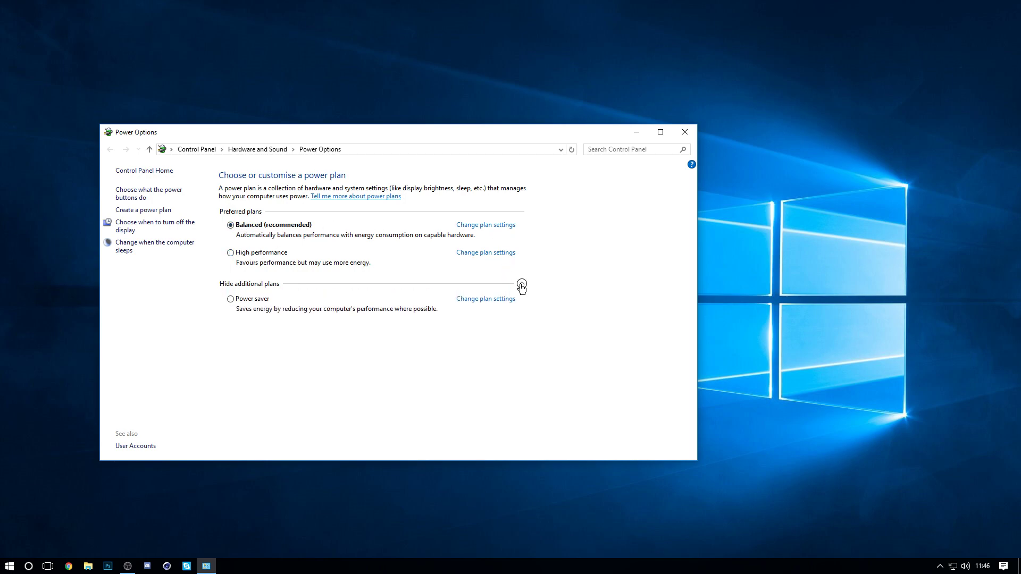
pyautogui.click(522, 286)
pyautogui.click(523, 286)
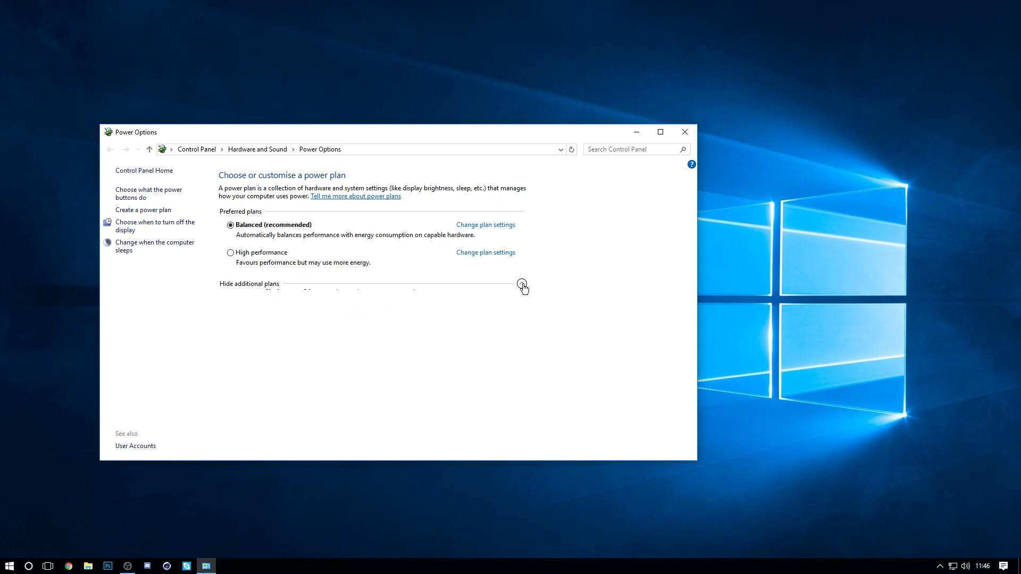
pyautogui.click(231, 253)
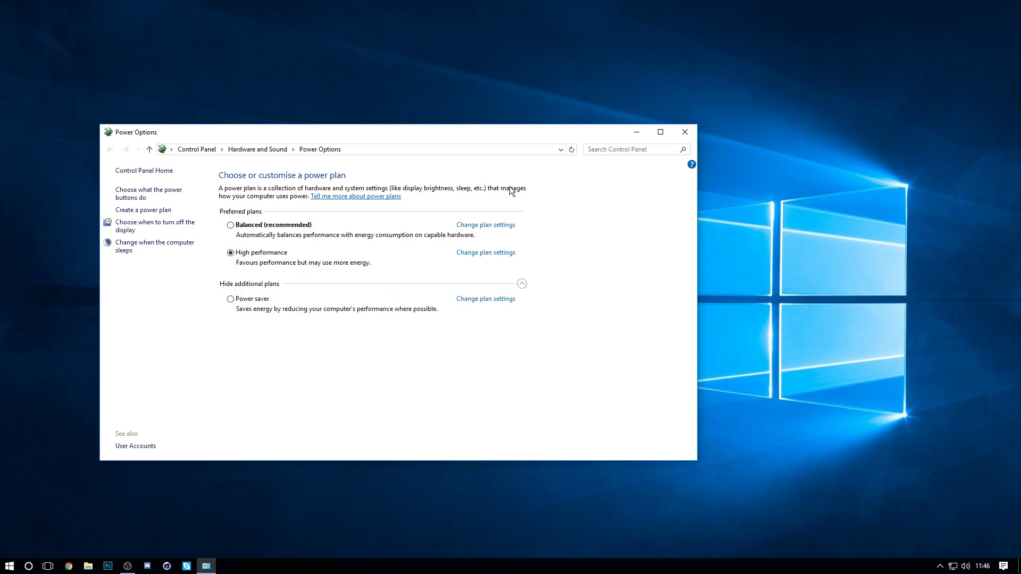
pyautogui.click(685, 132)
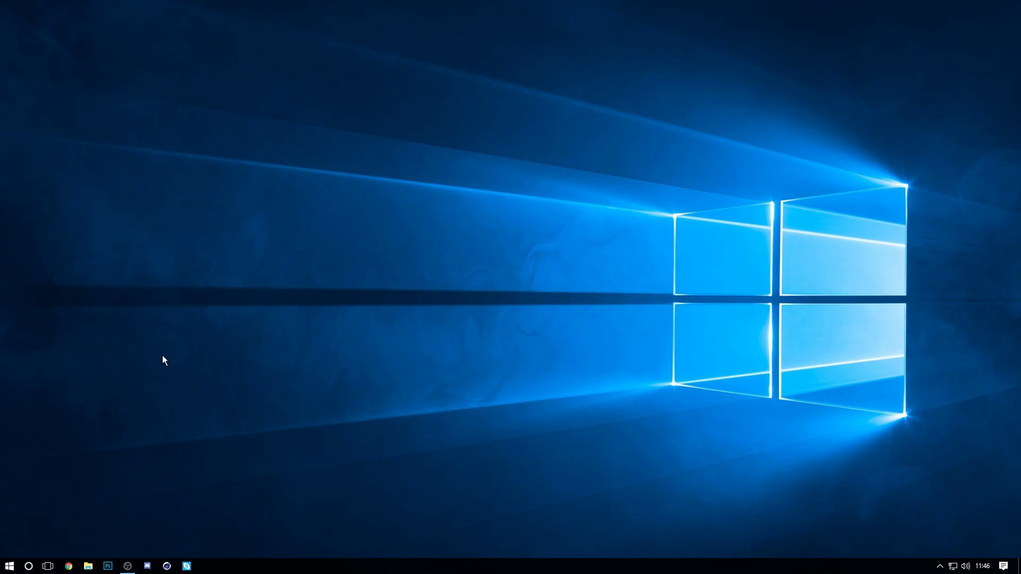
# Open Control Panel from Start search, maximise it, and go to Programs and Features
pyautogui.press('super+x')
pyautogui.click(306, 280)
pyautogui.press('super')
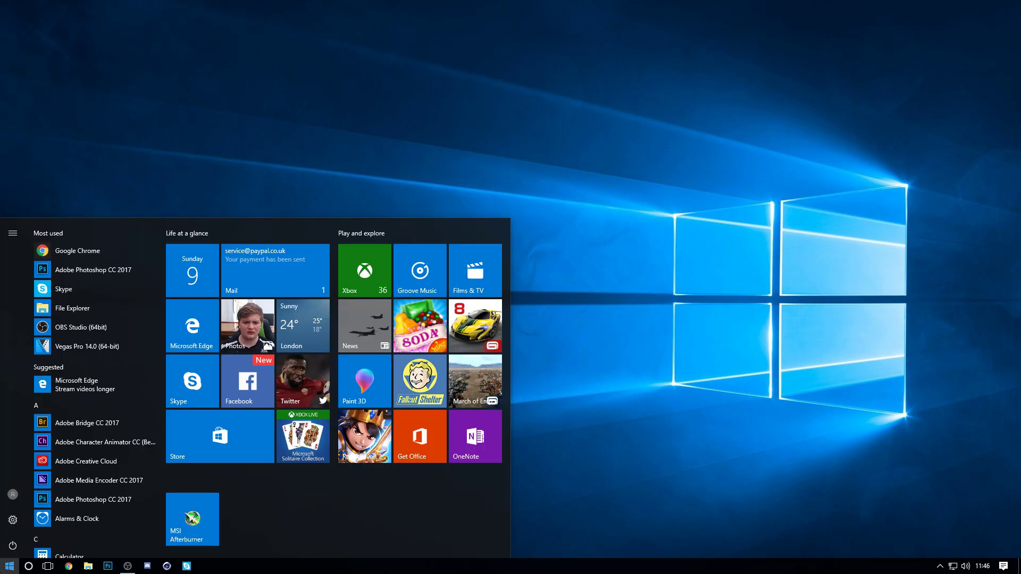
pyautogui.write('controk')
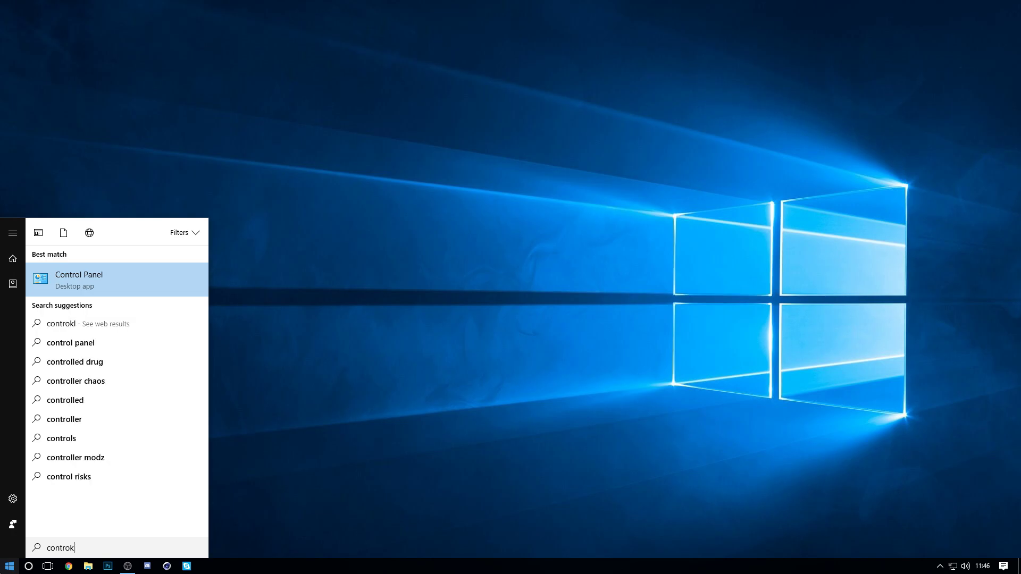
pyautogui.press('Return')
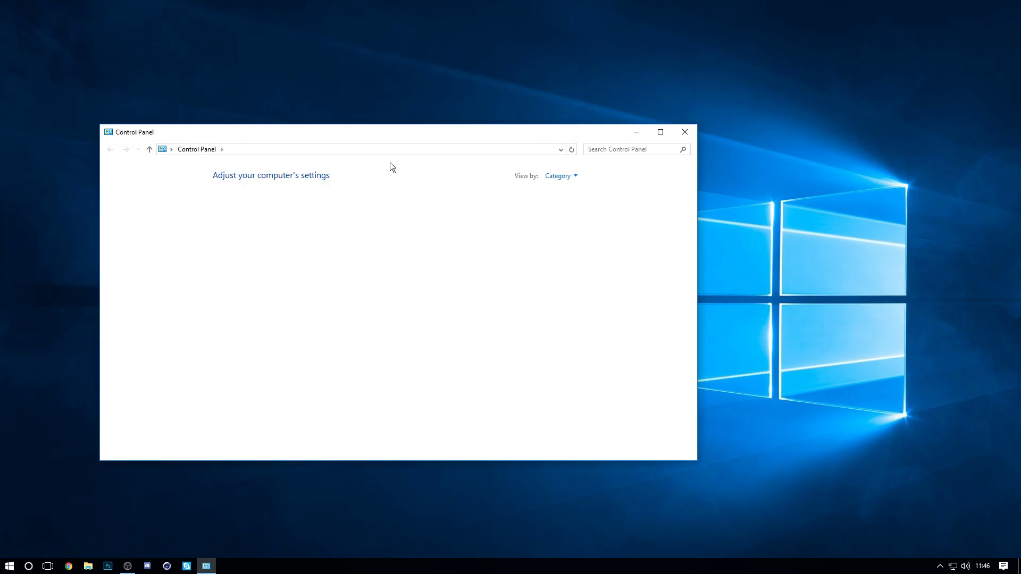
pyautogui.moveTo(410, 132); pyautogui.dragTo(567, 0)
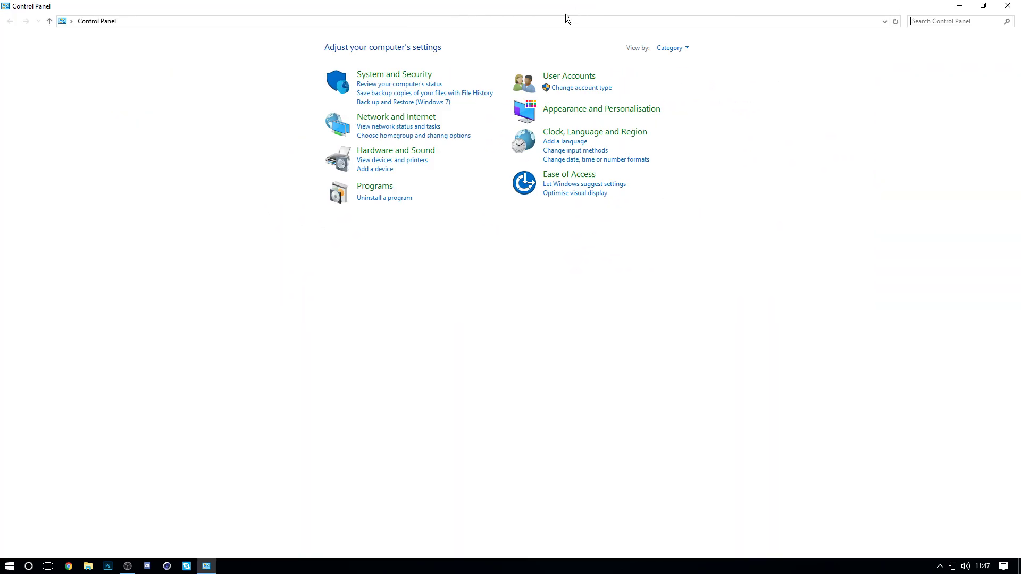
pyautogui.click(396, 201)
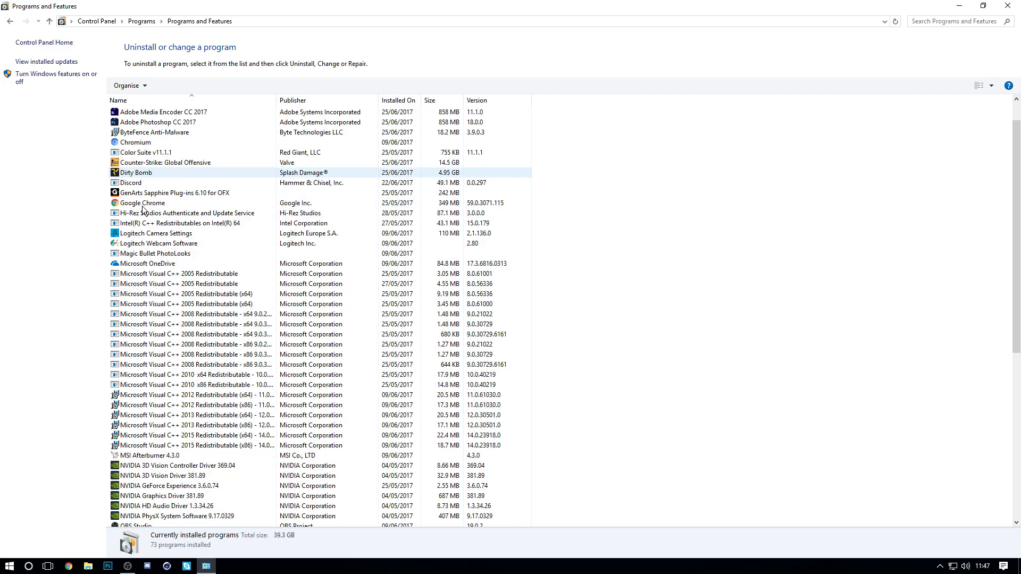
# Review the Adobe entries and Chromium's Uninstall/Change option in Programs and Features
pyautogui.click(125, 122)
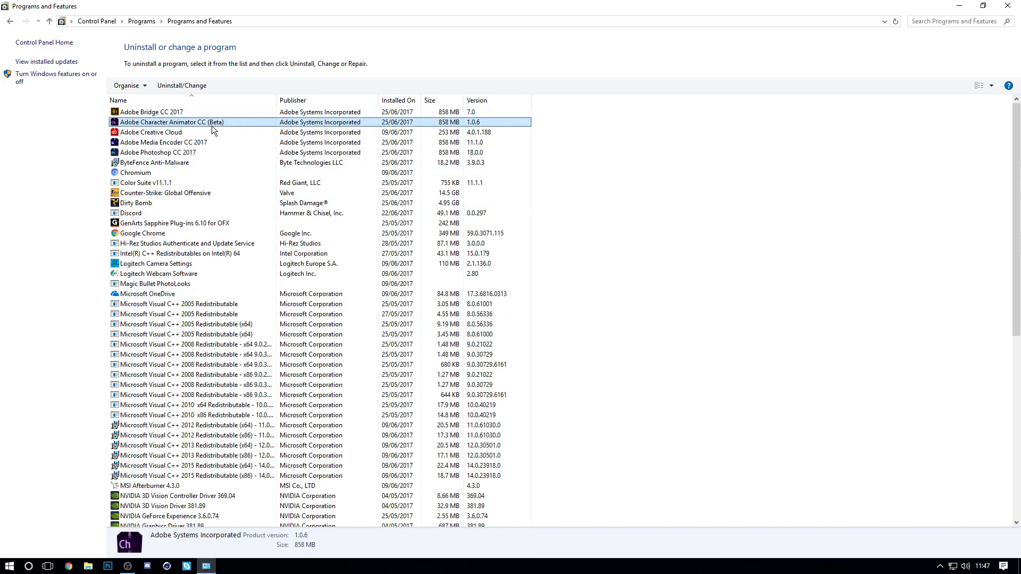
pyautogui.click(172, 134)
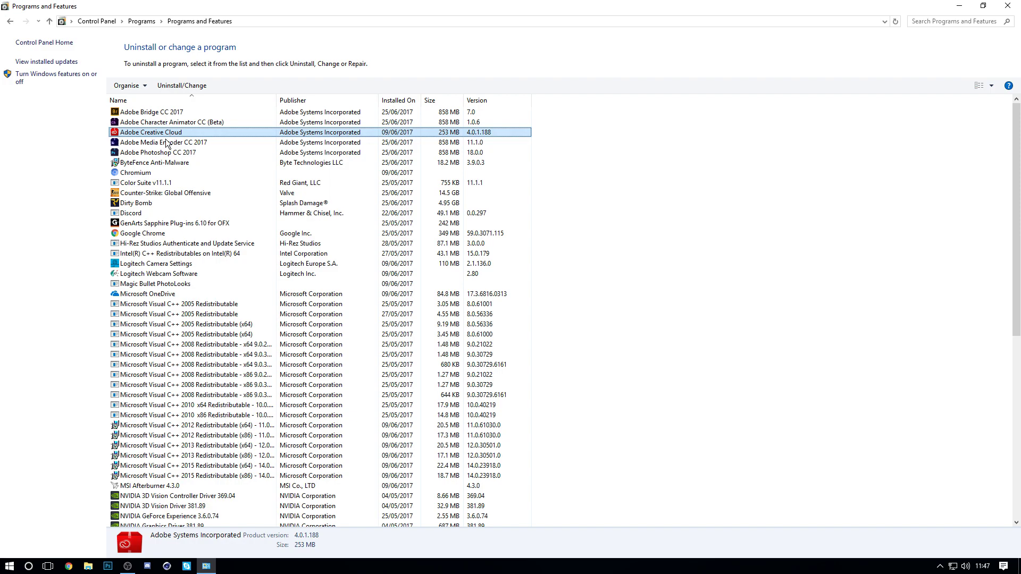
pyautogui.rightClick(148, 176)
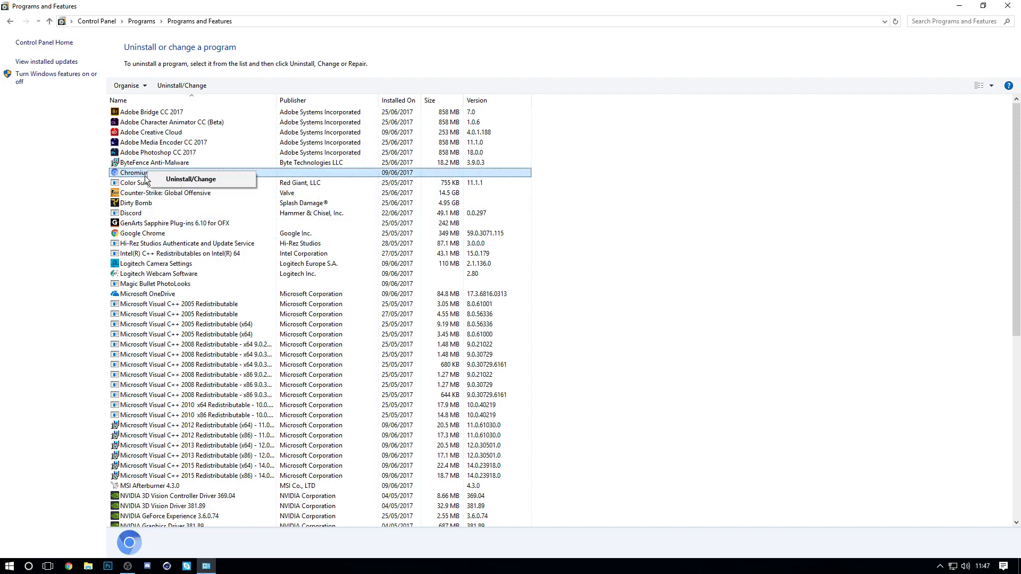
pyautogui.click(202, 180)
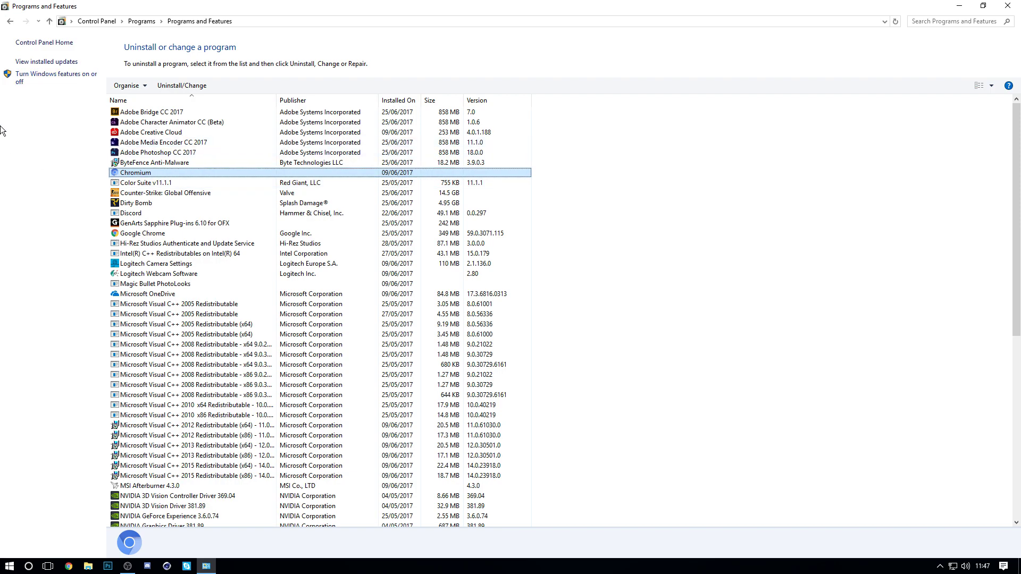
pyautogui.rightClick(144, 175)
pyautogui.click(13, 200)
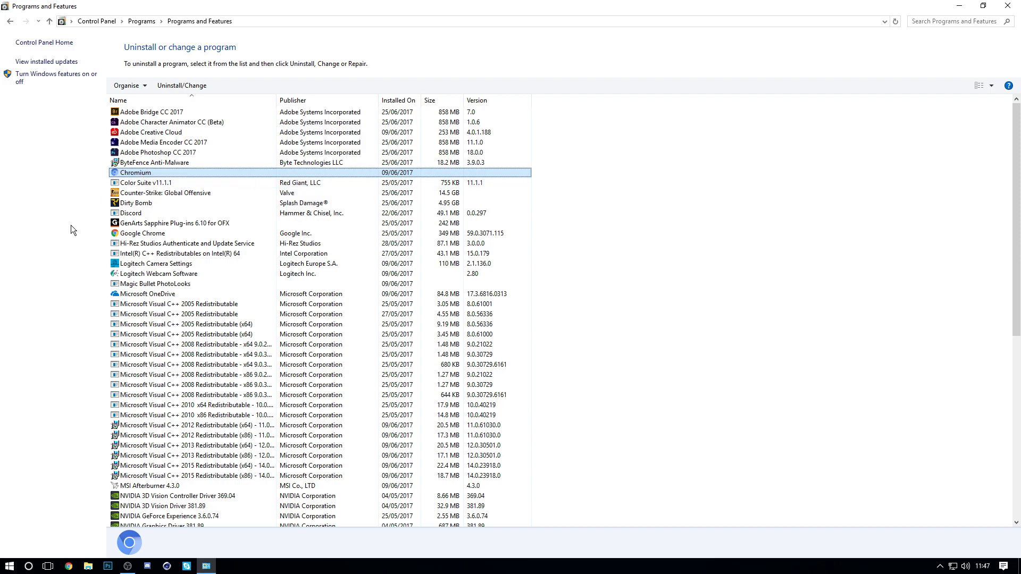
# Scroll the program list, then search Control Panel for 'advancefd'
pyautogui.scroll(-11, 190, 398)
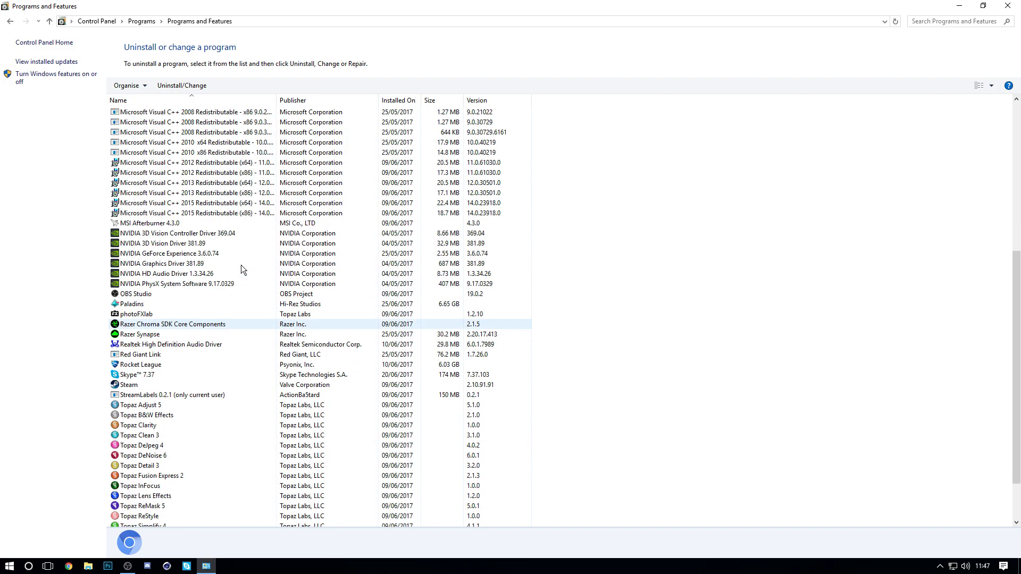
pyautogui.scroll(10, 241, 265)
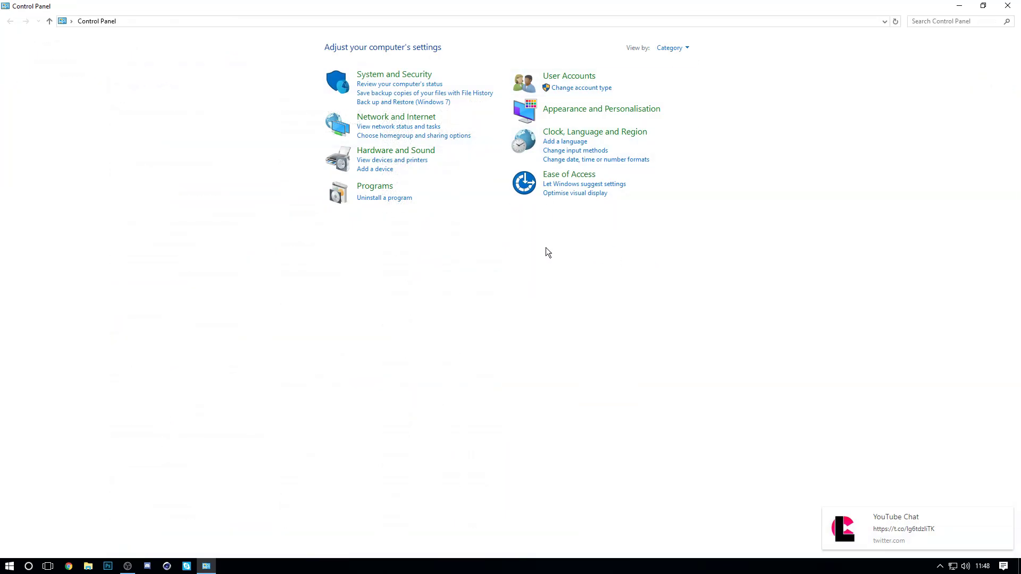
pyautogui.click(930, 22)
pyautogui.write('advancefd')
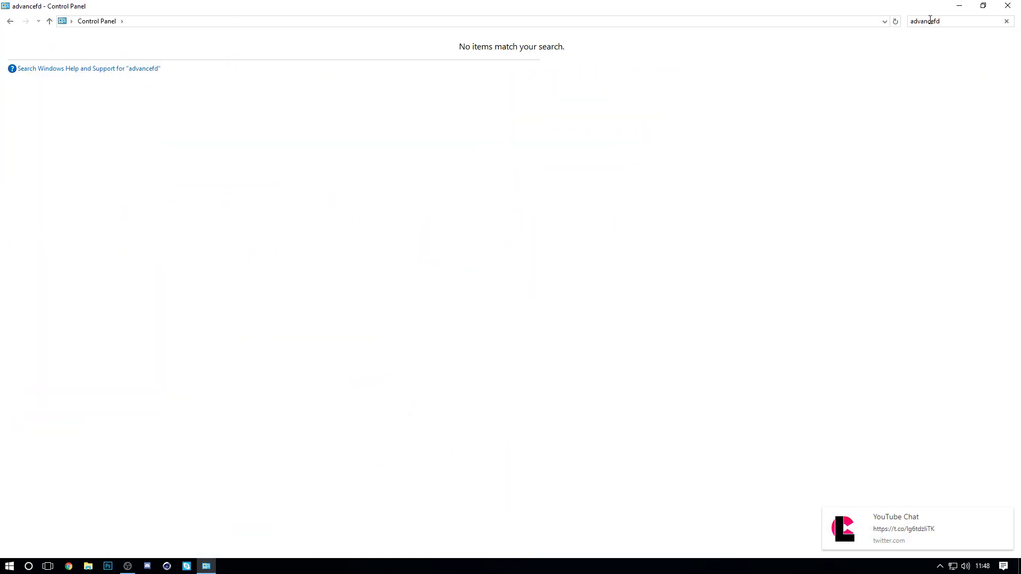
# Correct the search to 'advanced' and open System Properties' Performance Options
pyautogui.press('BackSpace')
pyautogui.press('BackSpace')
pyautogui.write('d')
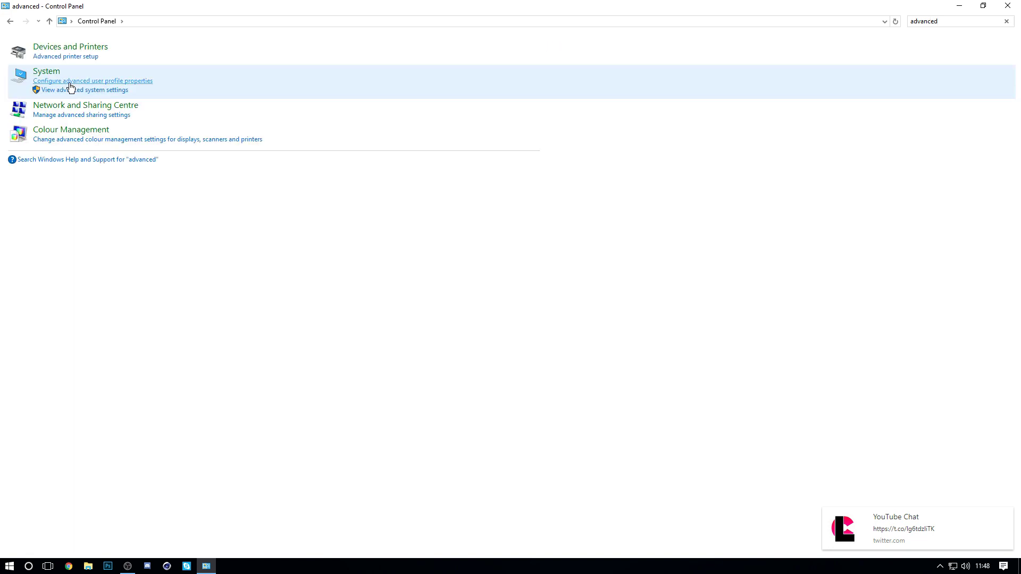
pyautogui.click(73, 91)
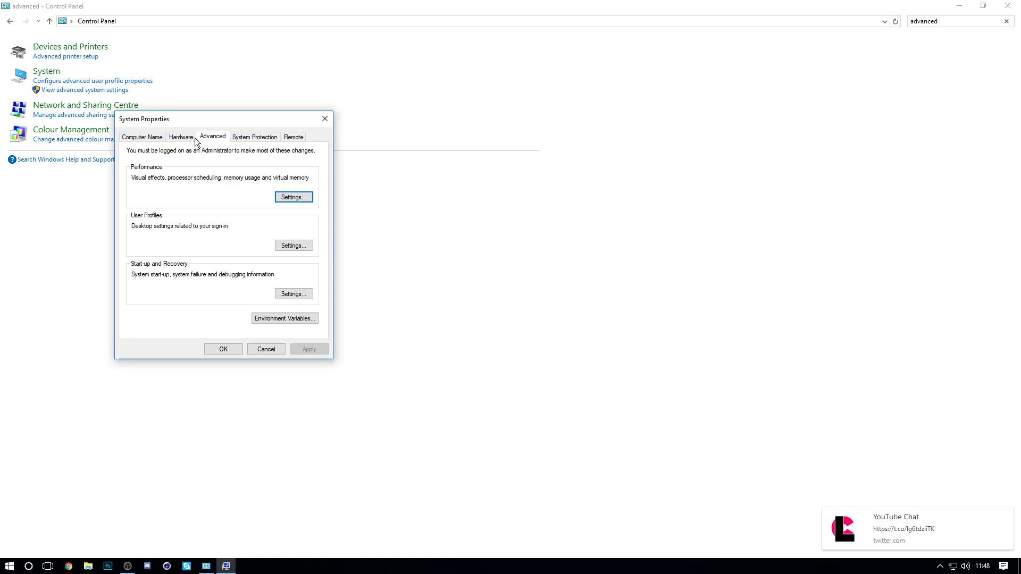
pyautogui.click(142, 142)
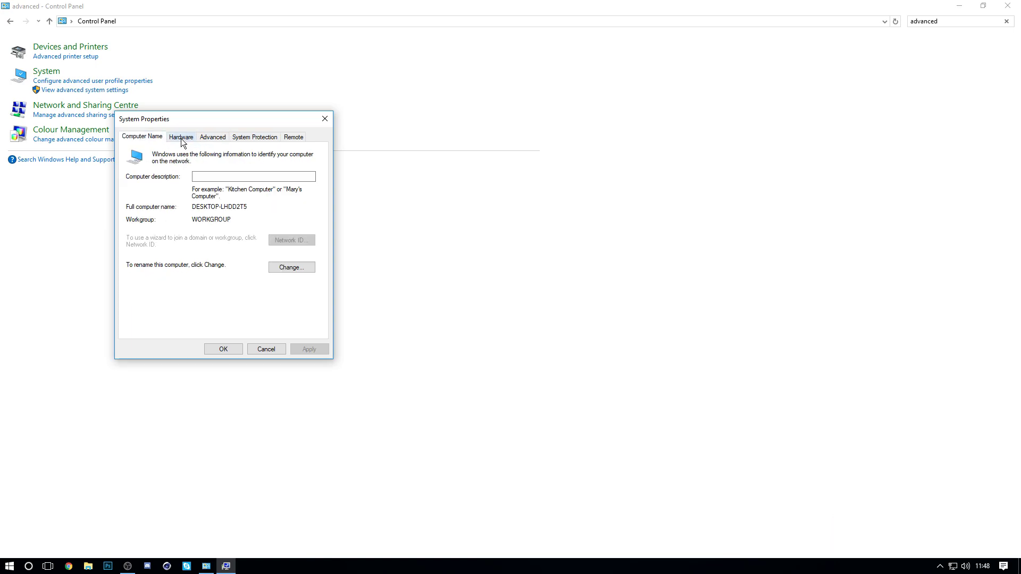
pyautogui.click(181, 138)
pyautogui.click(209, 137)
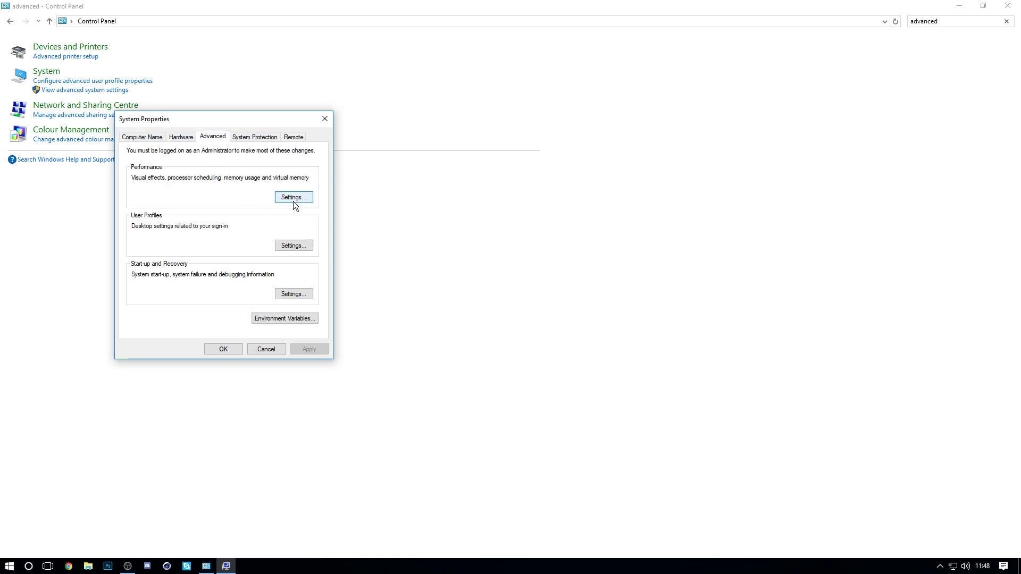
pyautogui.click(293, 202)
pyautogui.moveTo(238, 155); pyautogui.dragTo(305, 96)
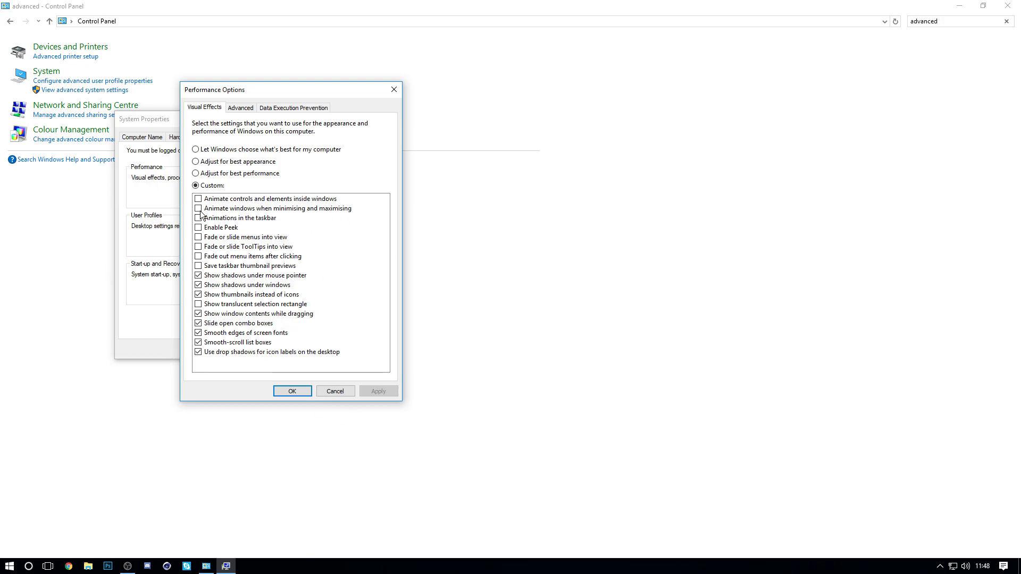
# Try Adjust for best performance, then apply 'Let Windows choose what's best for my computer'
pyautogui.click(195, 173)
pyautogui.click(196, 185)
pyautogui.click(391, 388)
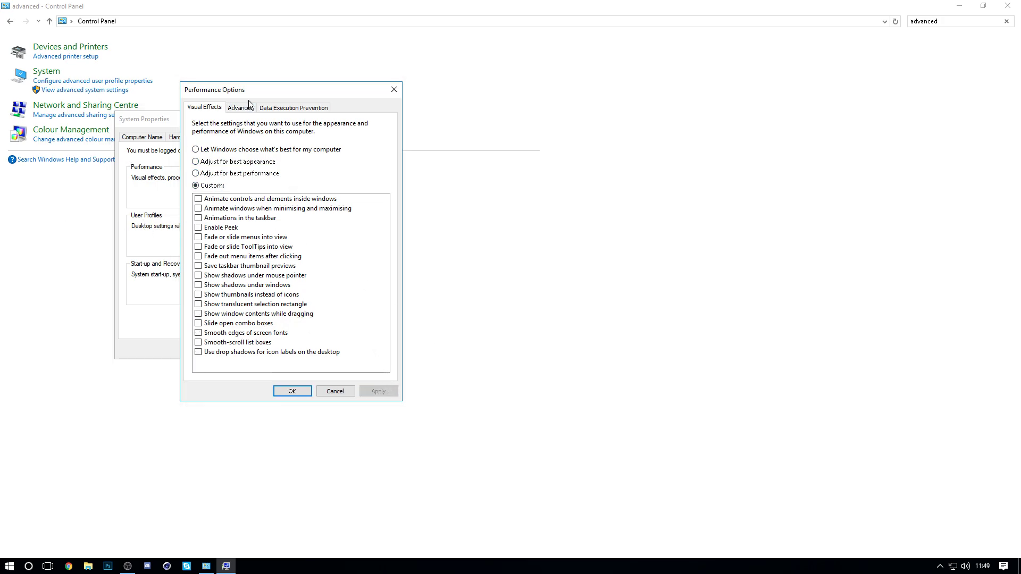
pyautogui.click(211, 151)
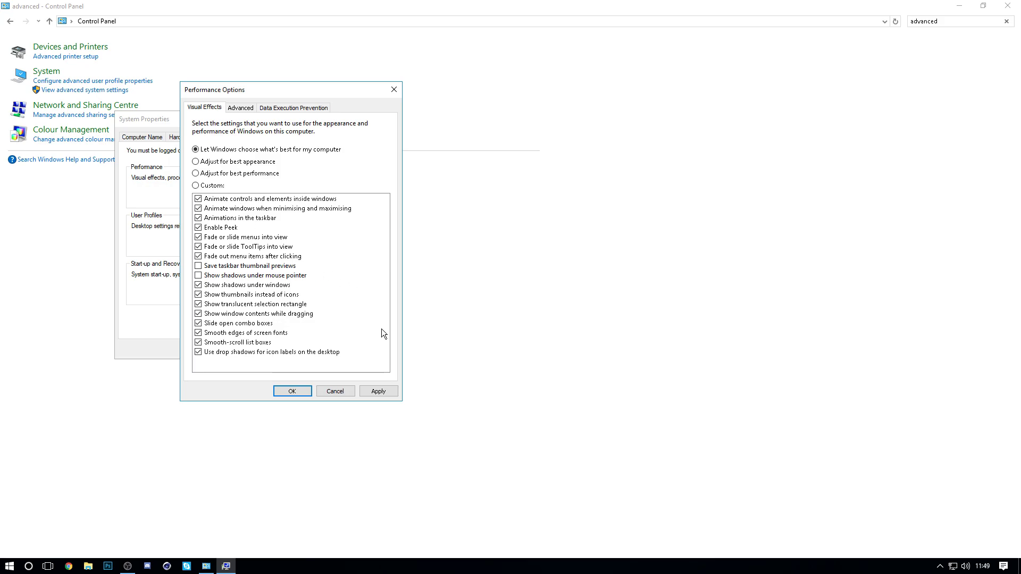
pyautogui.click(383, 390)
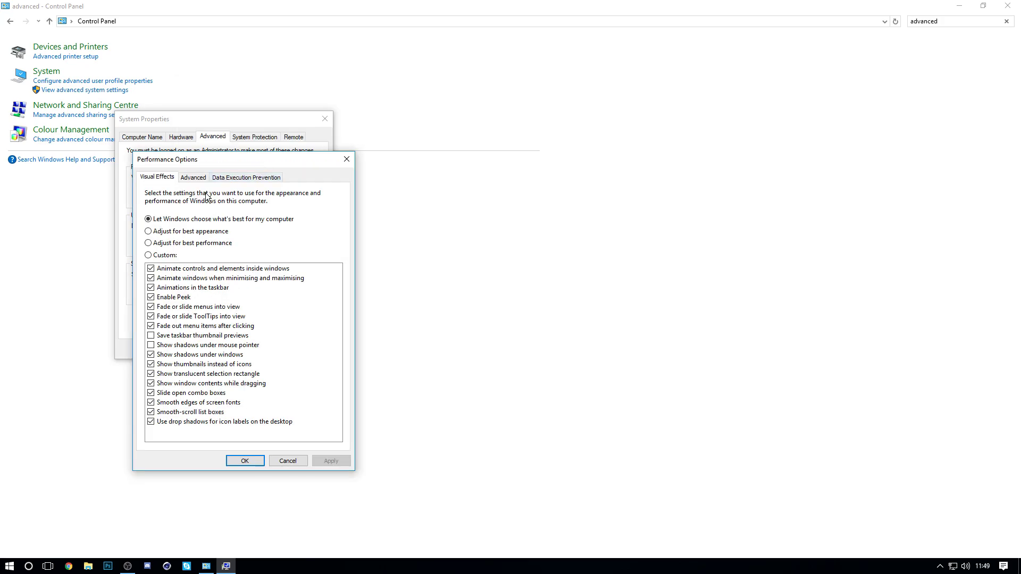
pyautogui.moveTo(241, 153); pyautogui.dragTo(206, 78)
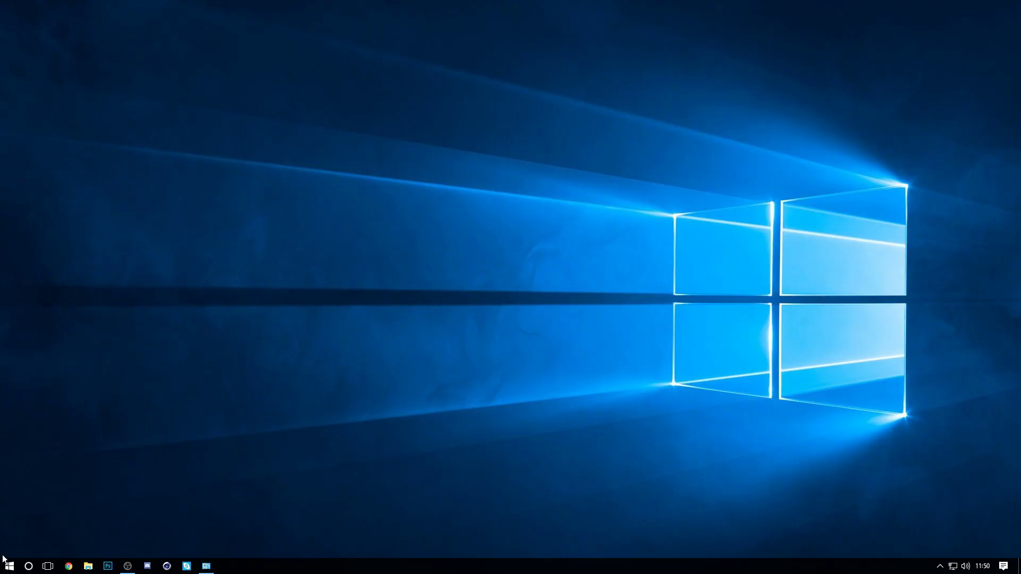
# Use Run to open the C:\Windows\Prefetch folder, granting access permission
pyautogui.rightClick(9, 566)
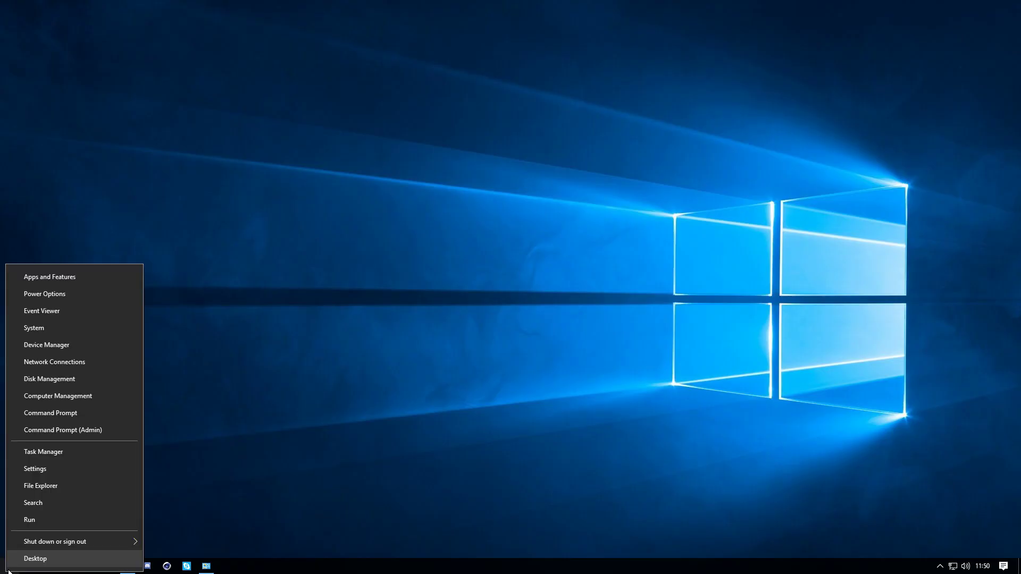
pyautogui.click(42, 517)
pyautogui.write('%temp%')
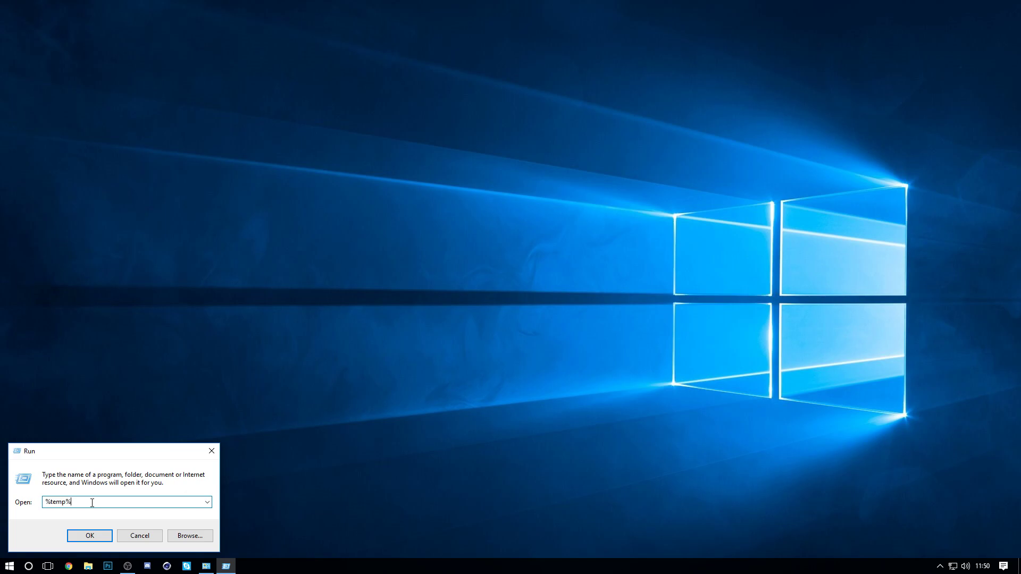
pyautogui.doubleClick(119, 503)
pyautogui.write('prefetch')
pyautogui.press('Return')
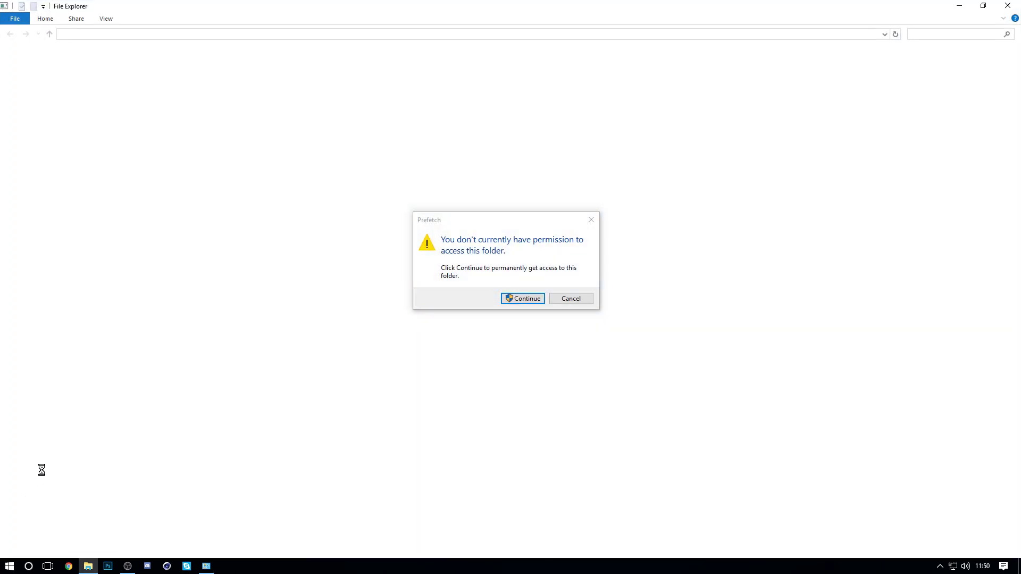
pyautogui.click(524, 297)
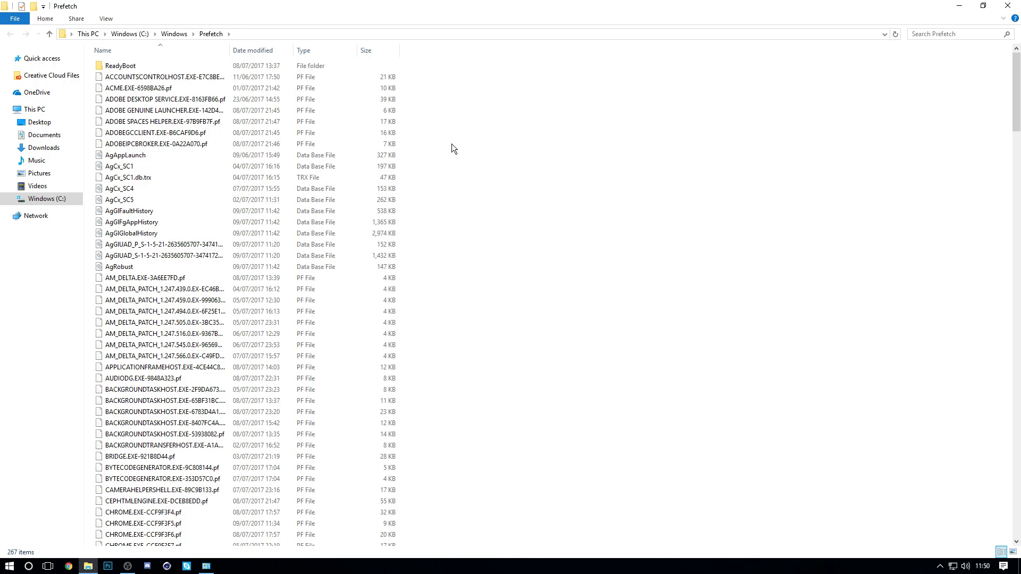
# Select every item in the Prefetch folder and delete them all
pyautogui.moveTo(524, 192); pyautogui.dragTo(362, 161)
pyautogui.scroll(-1, 502, 178)
pyautogui.scroll(1, 364, 171)
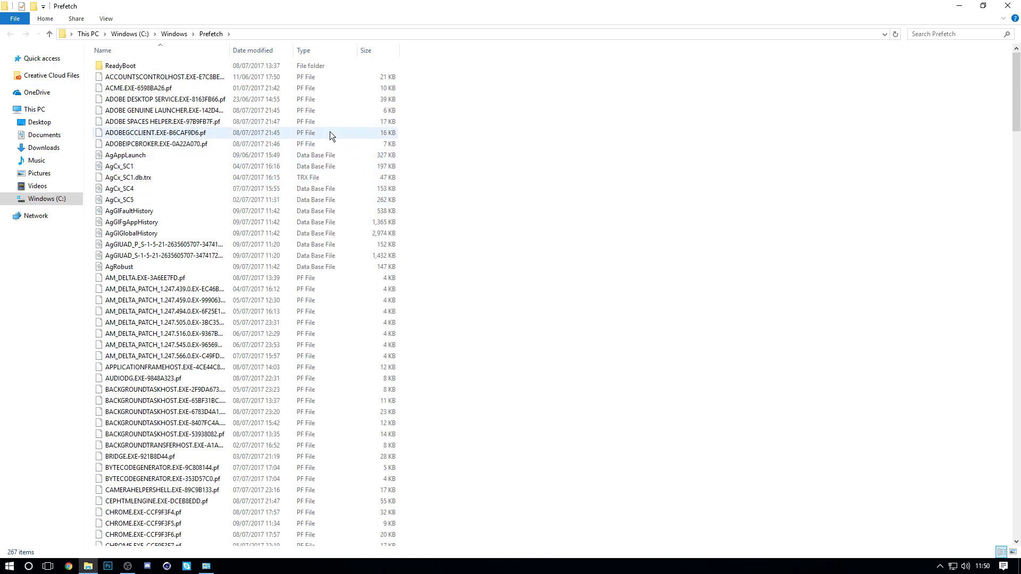
pyautogui.scroll(-15, 309, 159)
pyautogui.scroll(-20, 259, 233)
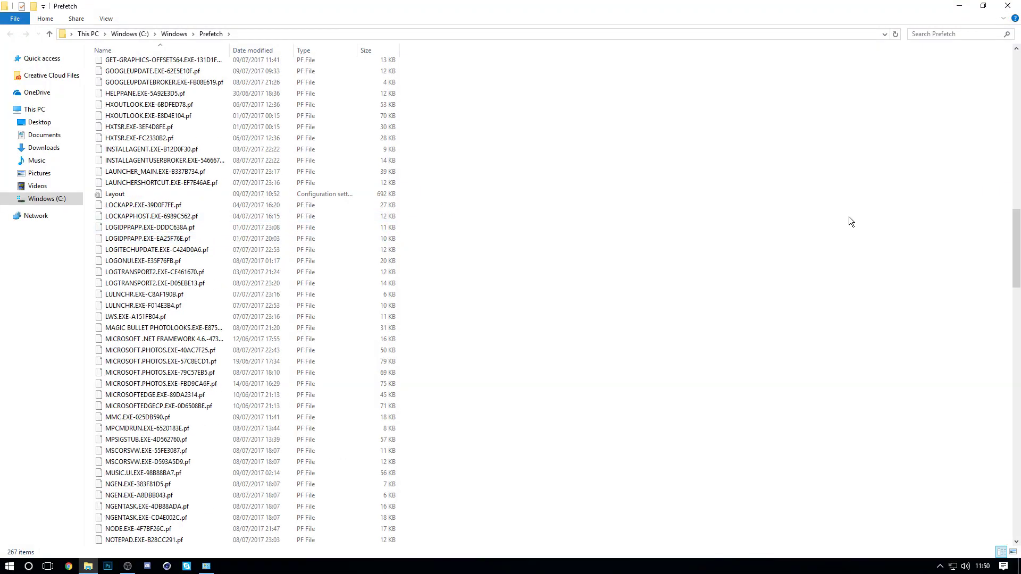
pyautogui.moveTo(1016, 523); pyautogui.dragTo(980, 79)
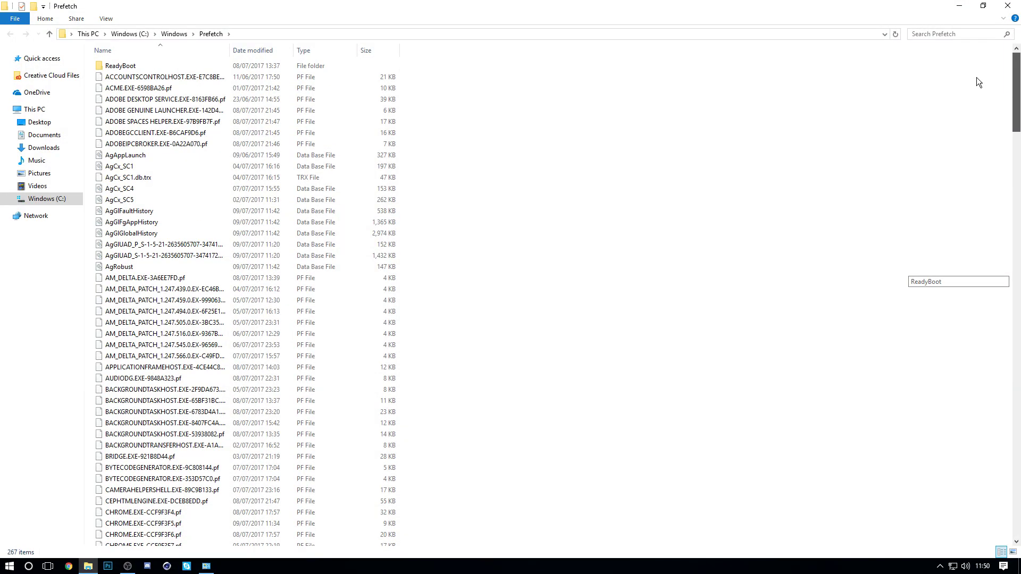
pyautogui.moveTo(602, 236); pyautogui.dragTo(104, 61)
pyautogui.click(471, 163)
pyautogui.hotkey('ctrl', 'a')
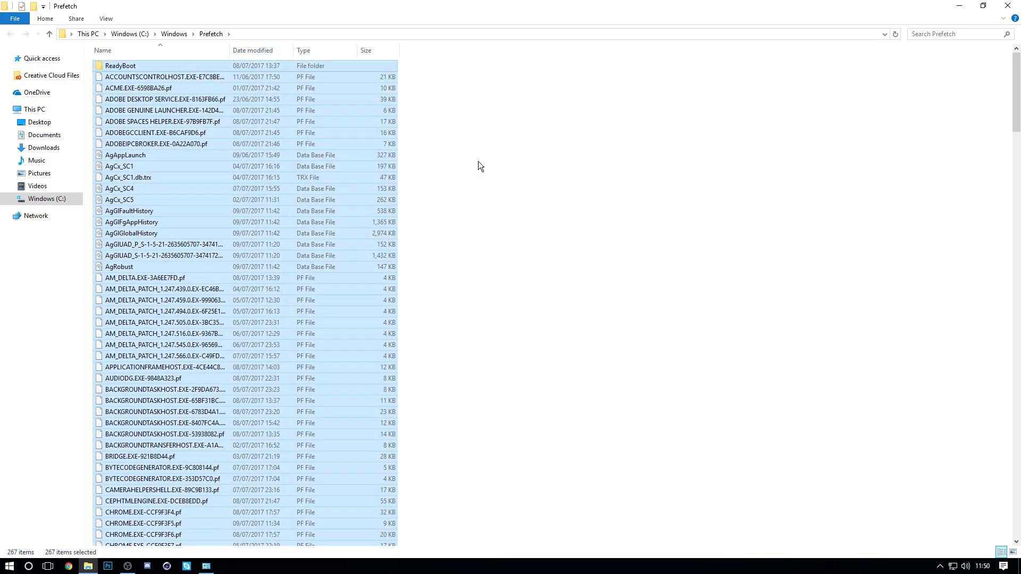
pyautogui.press('Delete')
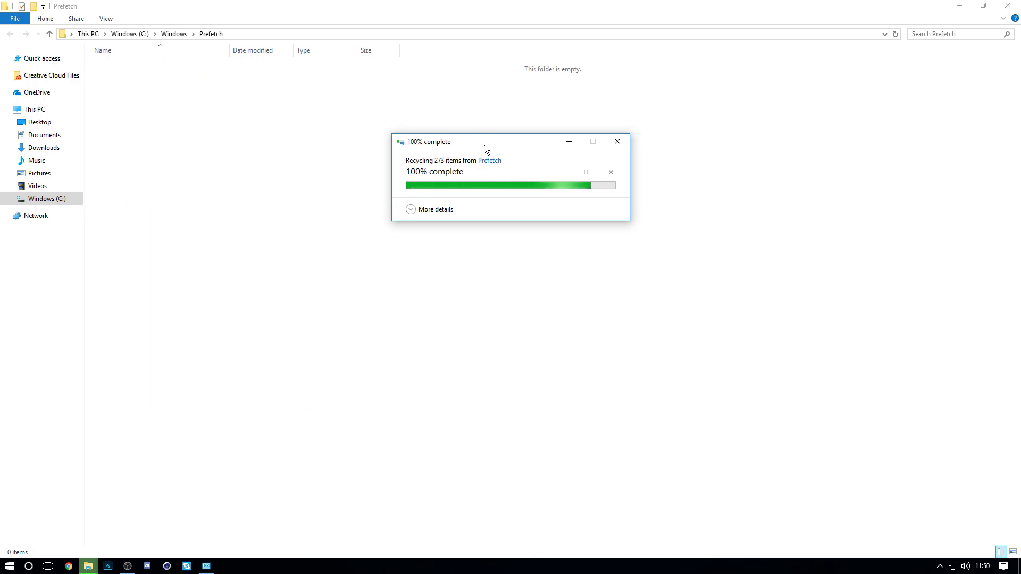
# Close the Prefetch window and run services.msc from the Run dialog
pyautogui.click(1007, 6)
pyautogui.rightClick(5, 569)
pyautogui.click(36, 523)
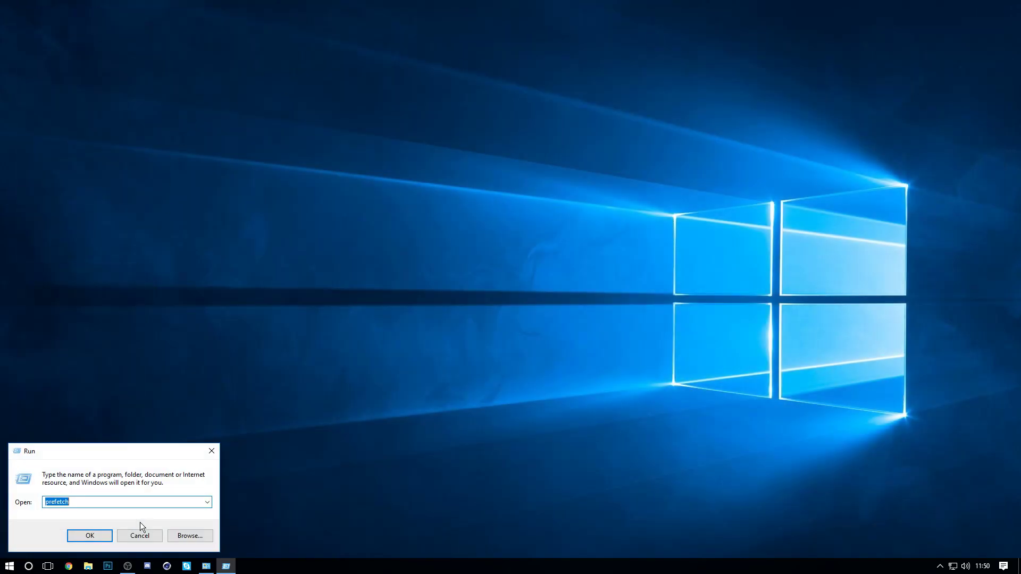
pyautogui.write('s')
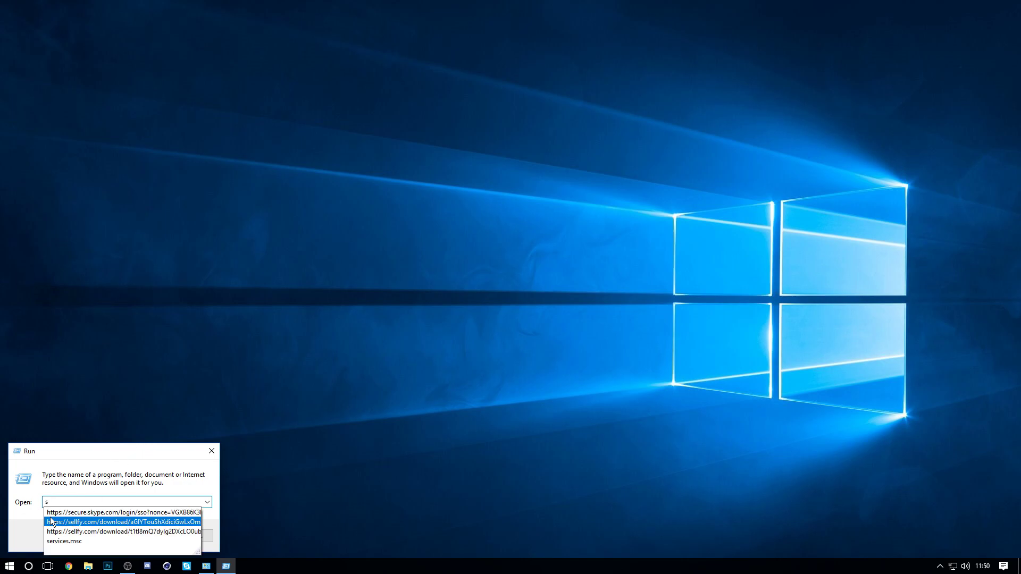
pyautogui.click(68, 544)
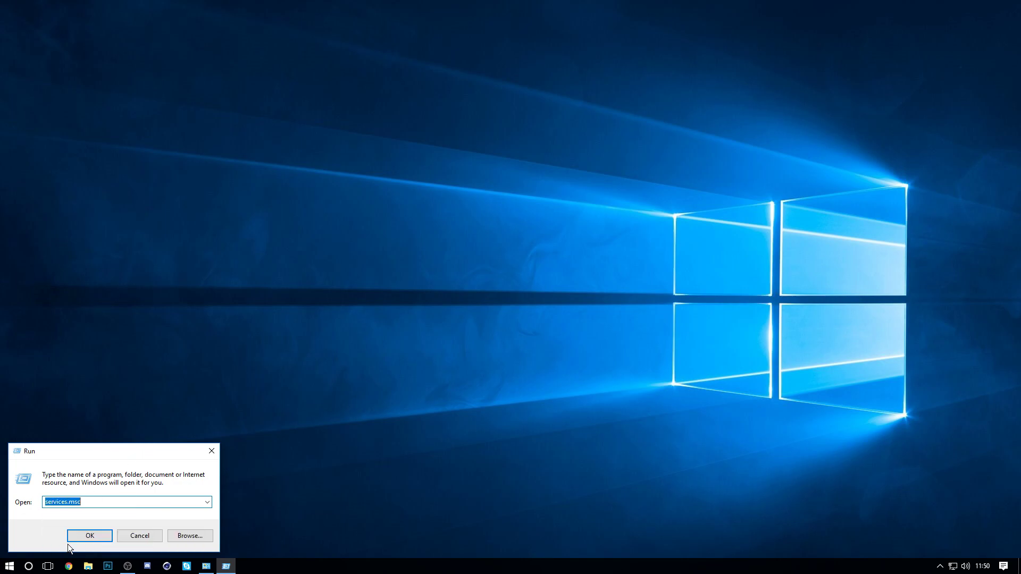
pyautogui.click(88, 501)
pyautogui.moveTo(89, 501); pyautogui.dragTo(32, 512)
pyautogui.click(100, 534)
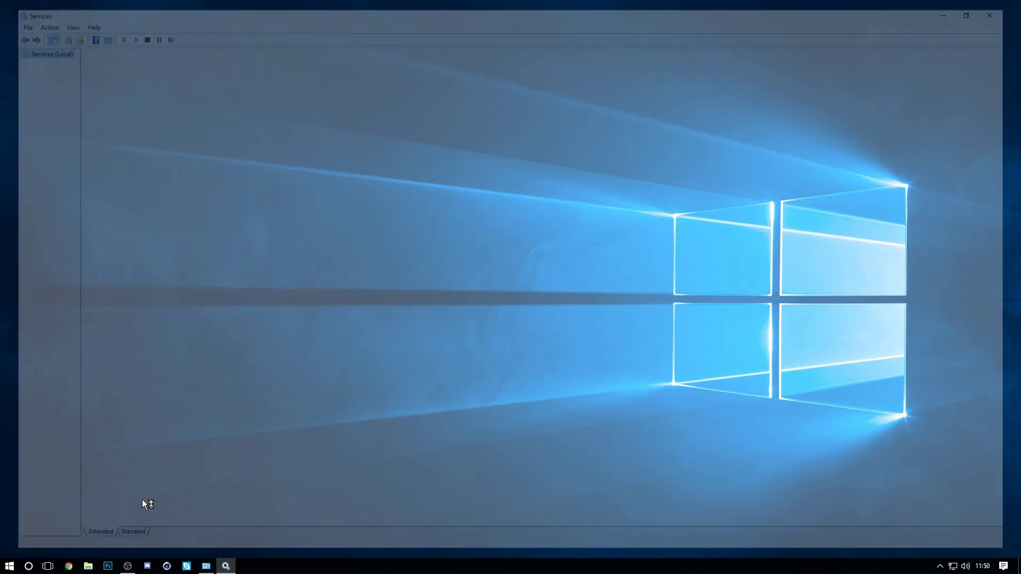
# Find the Superfetch service in the Services list and open its Properties
pyautogui.scroll(-4, 320, 223)
pyautogui.scroll(4, 293, 207)
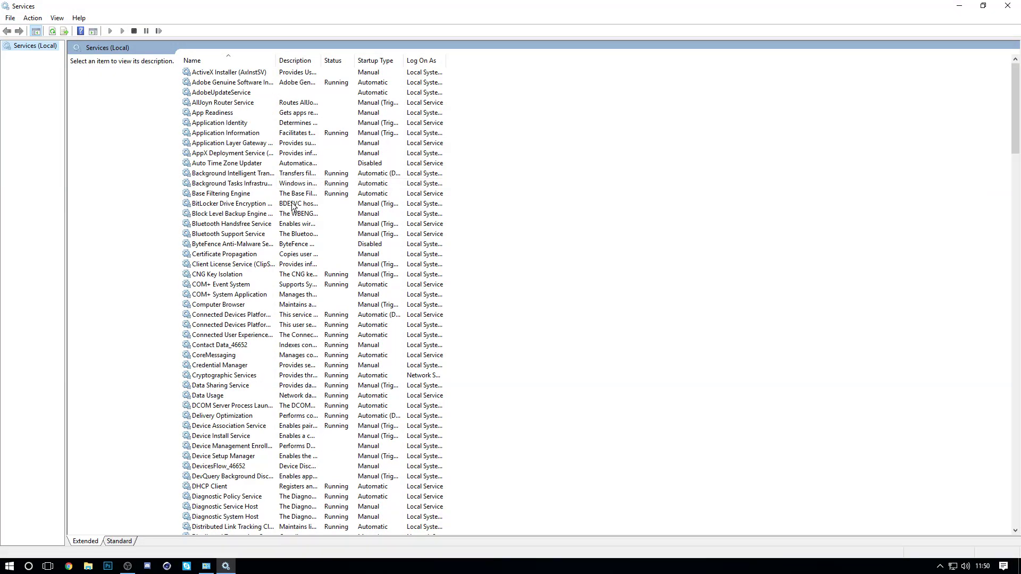
pyautogui.click(241, 235)
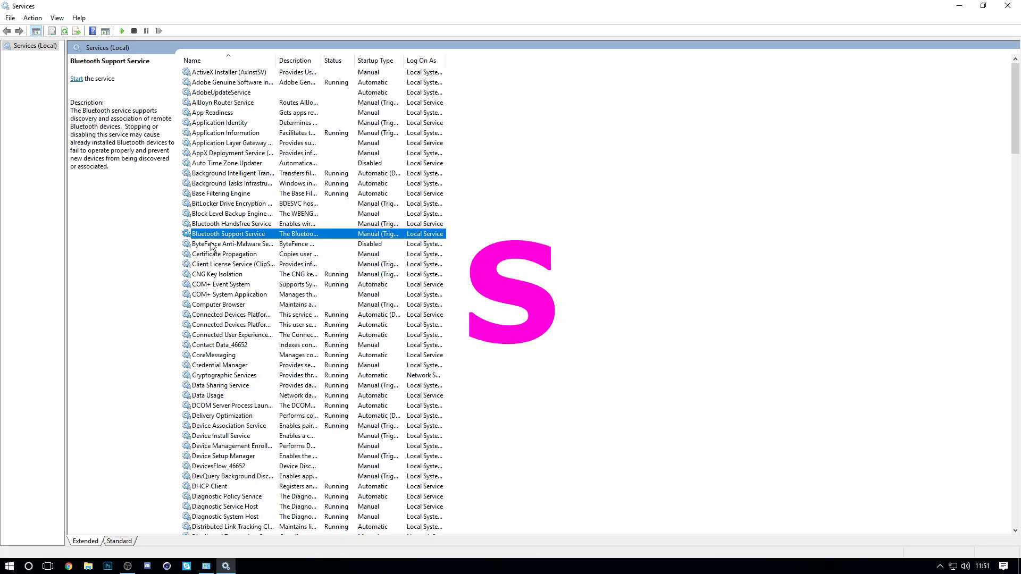
pyautogui.press('s')
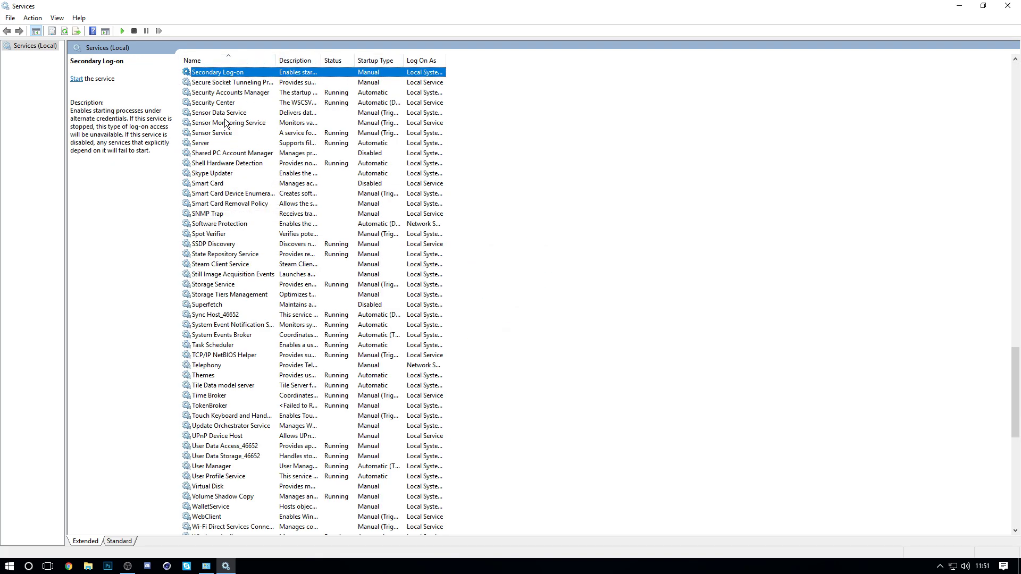
pyautogui.click(211, 308)
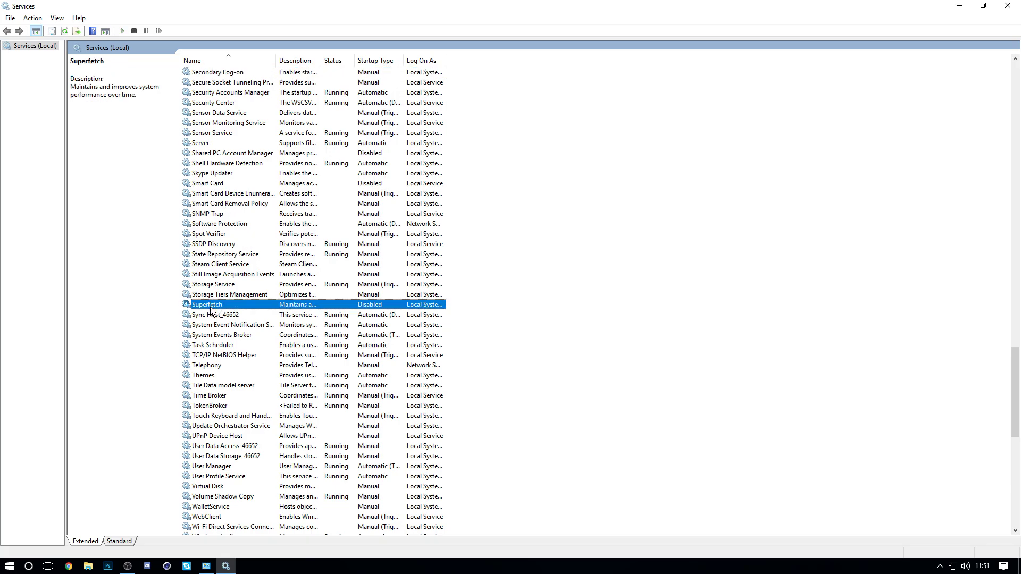
pyautogui.rightClick(219, 305)
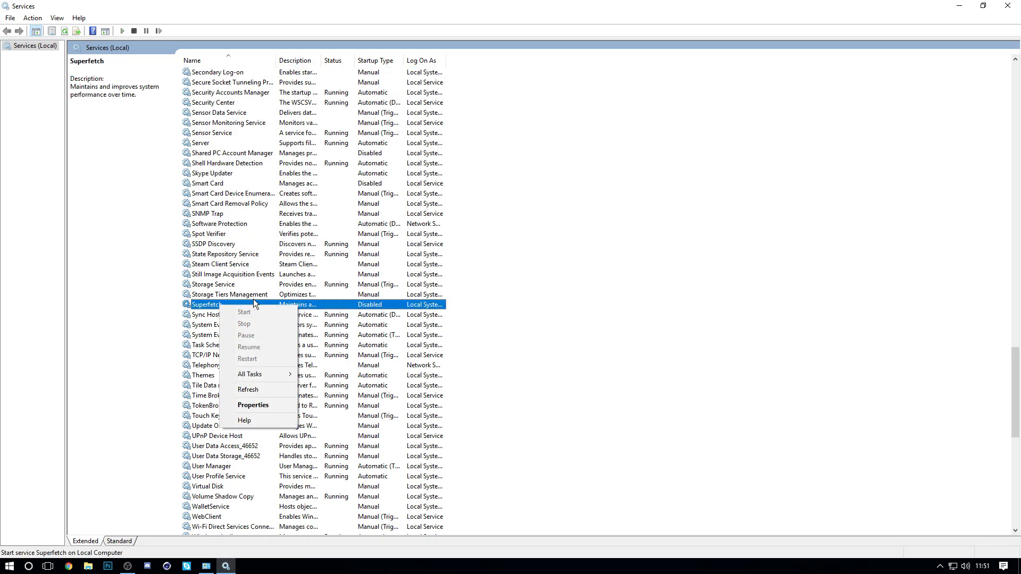
pyautogui.click(183, 306)
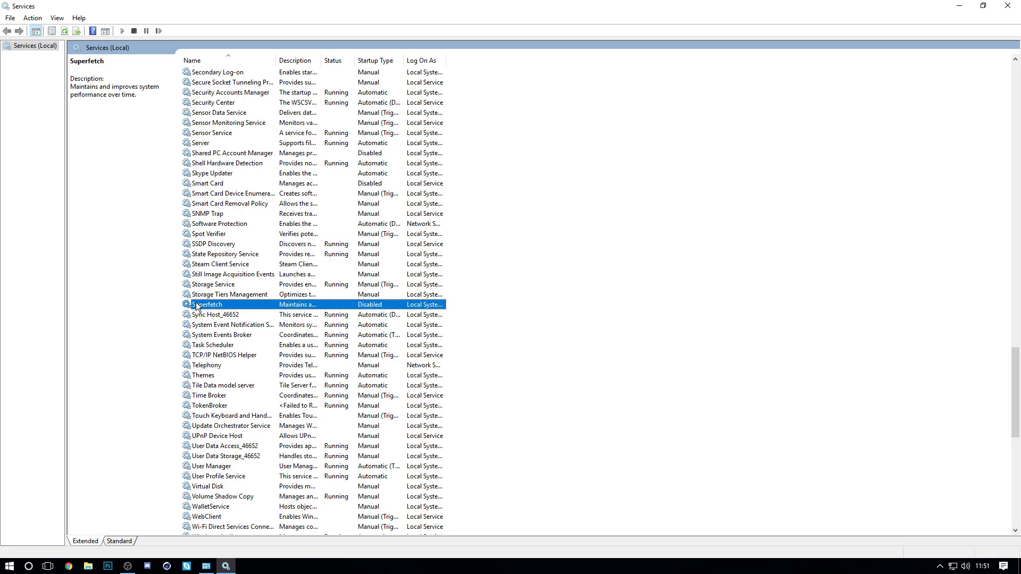
pyautogui.rightClick(241, 301)
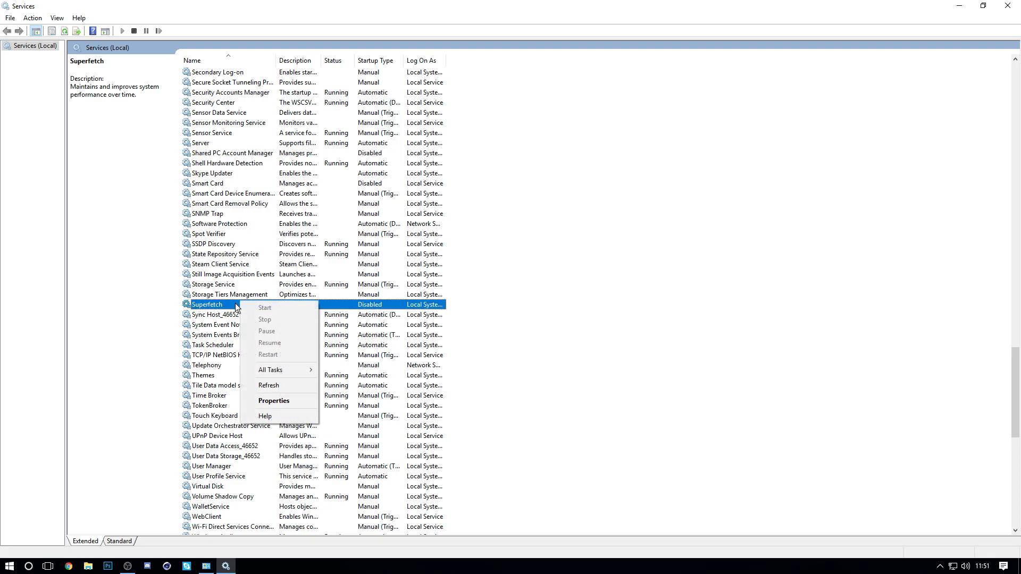
pyautogui.click(221, 307)
pyautogui.rightClick(222, 306)
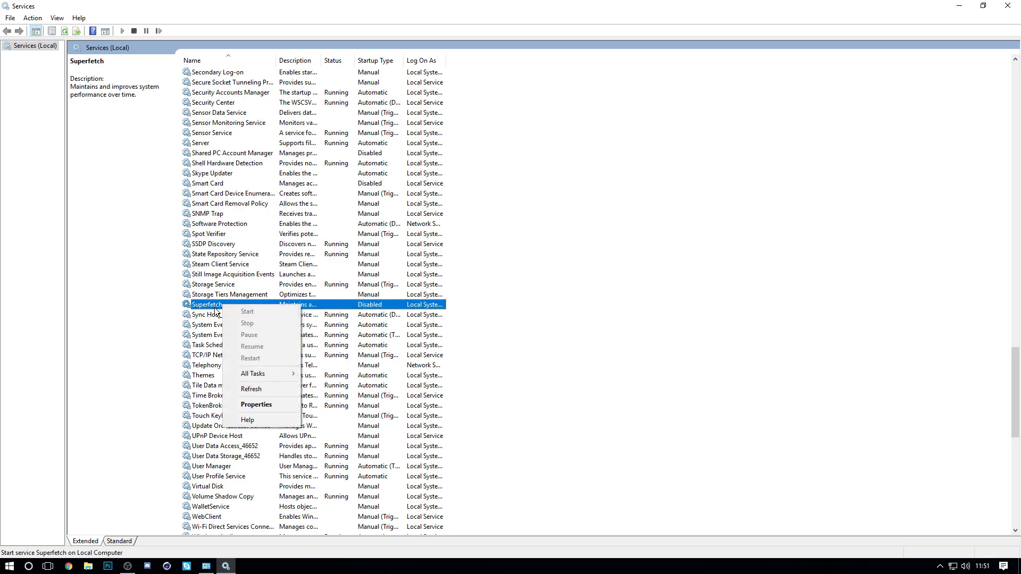
pyautogui.click(255, 406)
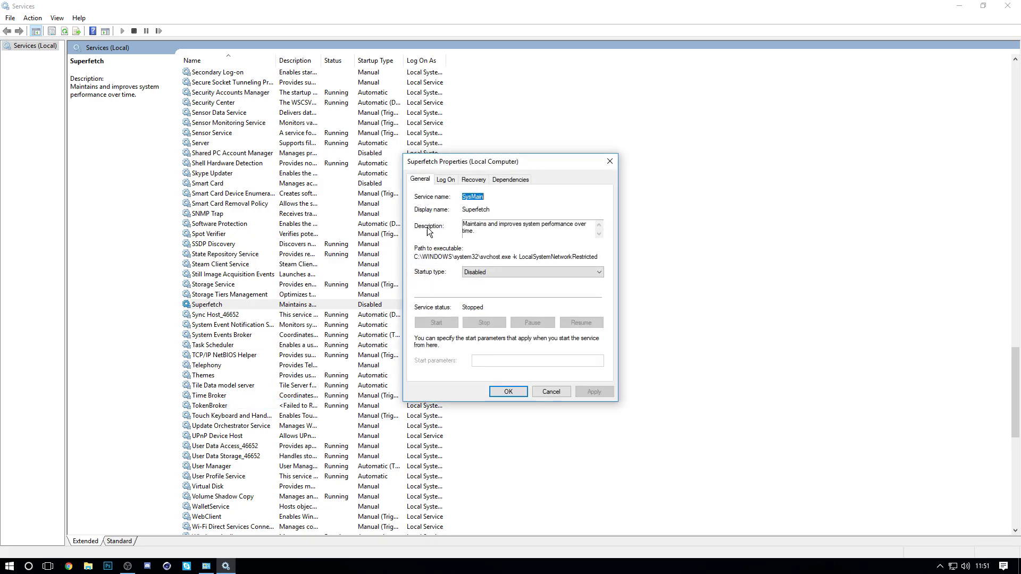
# Confirm Superfetch's startup type is Disabled and close its Properties
pyautogui.click(493, 275)
pyautogui.click(537, 403)
pyautogui.click(551, 392)
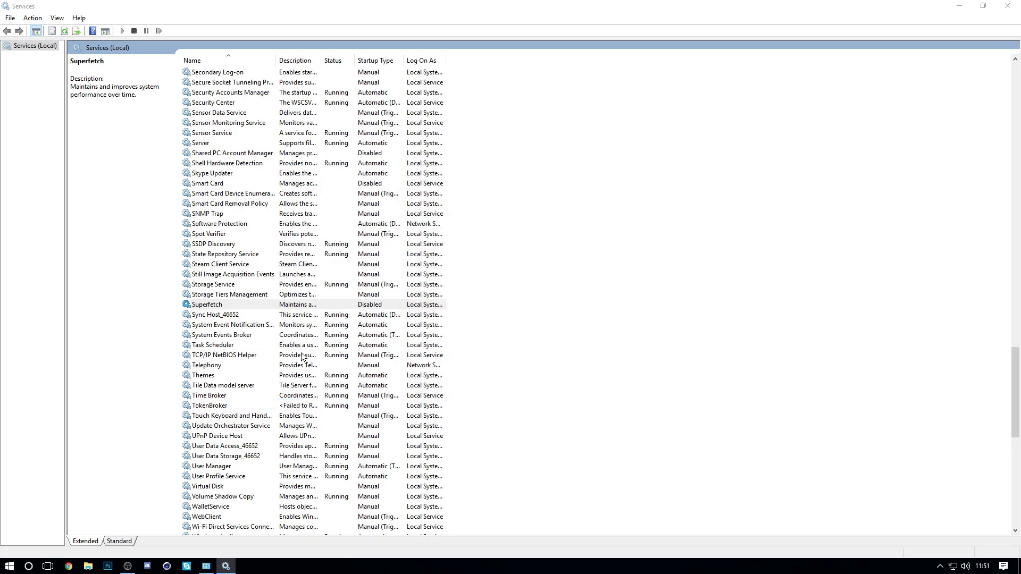
pyautogui.scroll(1, 223, 330)
pyautogui.click(224, 335)
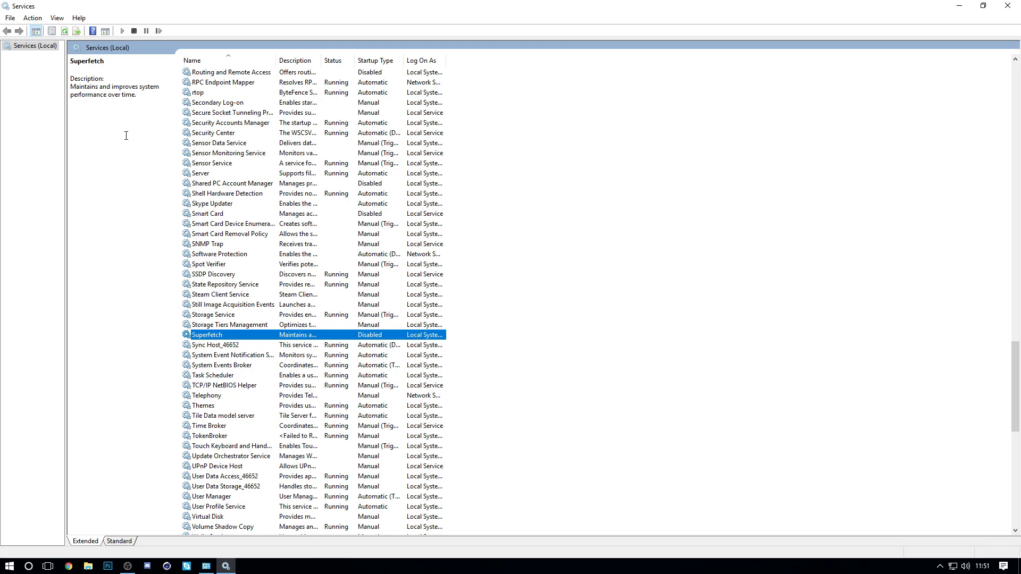
# Move focus off the Services list
pyautogui.click(91, 86)
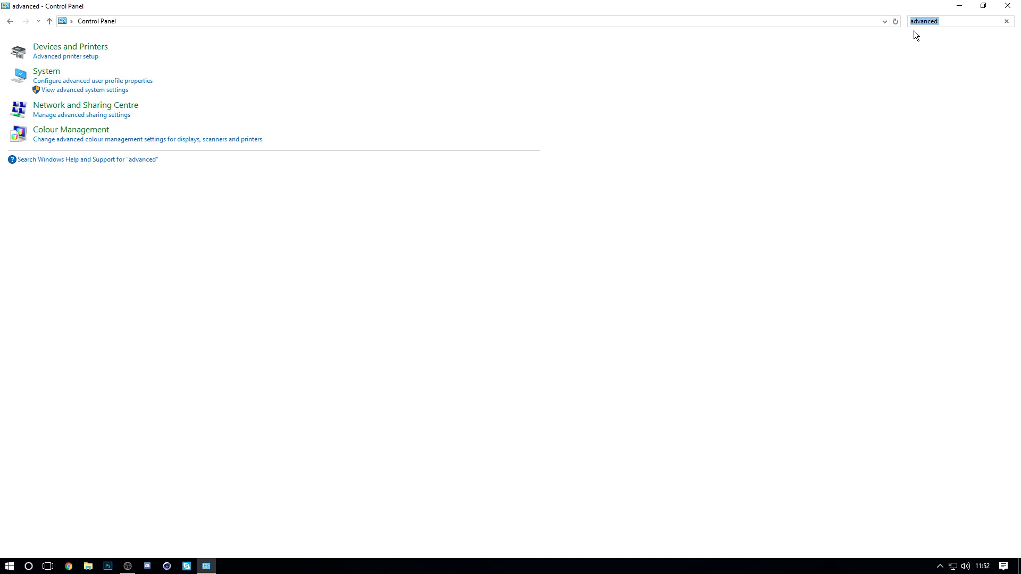
# Close Control Panel and open the Desktop folder in File Explorer
pyautogui.hotkey('alt', 'F4')
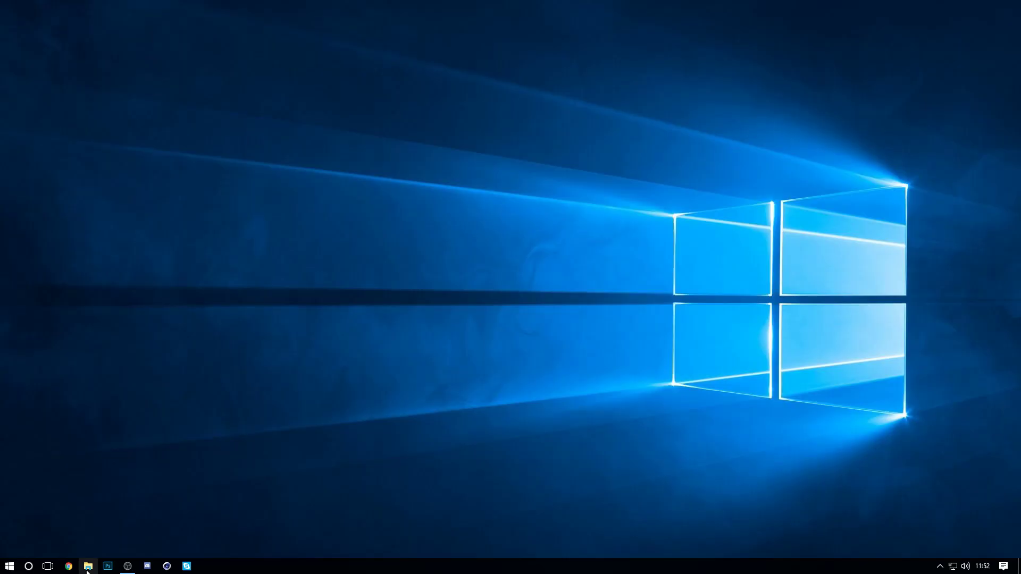
pyautogui.click(88, 566)
pyautogui.click(39, 122)
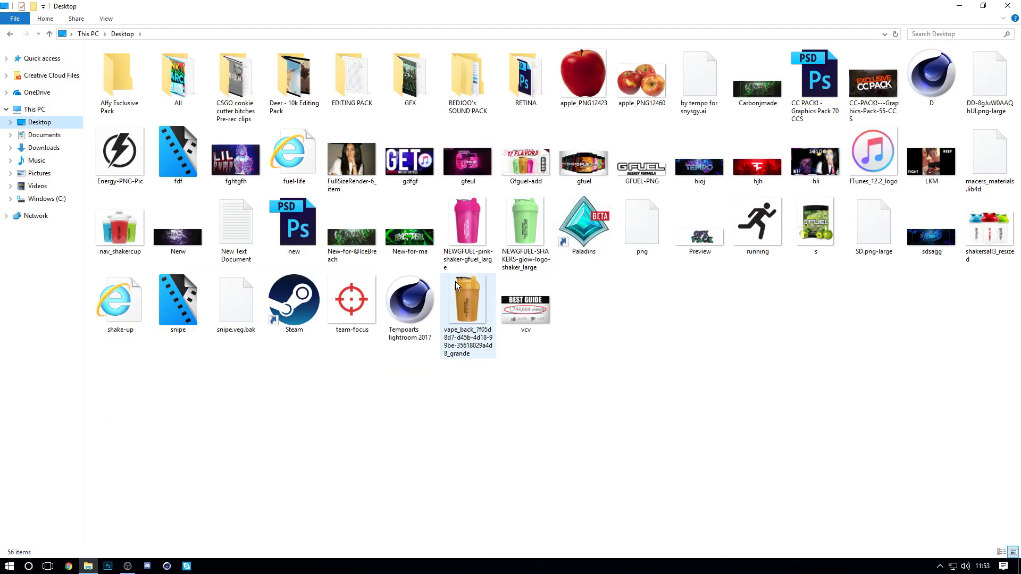
# Delete the vape_back and vcv files from Desktop and close the window
pyautogui.moveTo(786, 395); pyautogui.dragTo(226, 45)
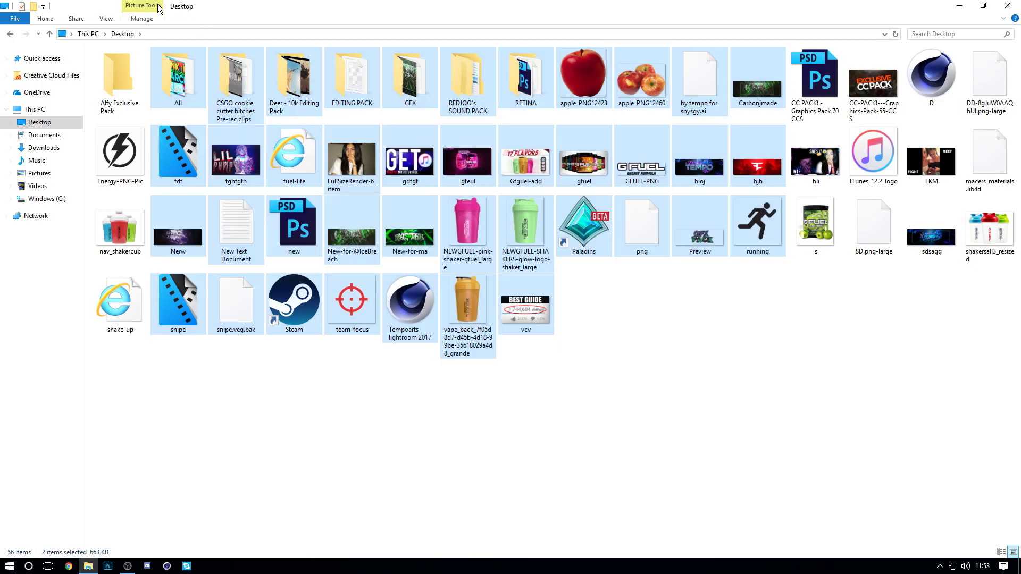
pyautogui.click(587, 356)
pyautogui.moveTo(582, 323); pyautogui.dragTo(477, 285)
pyautogui.press('Delete')
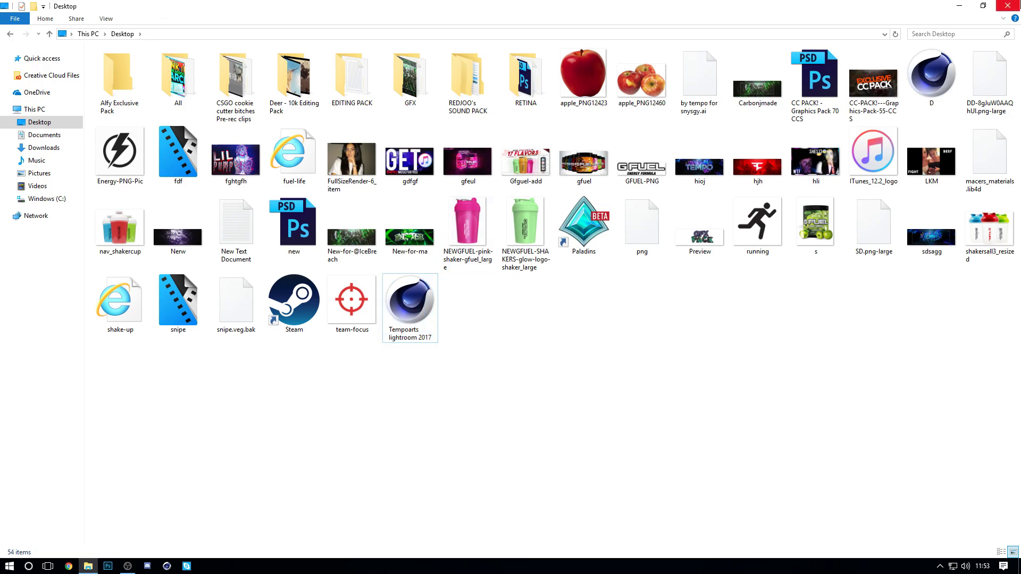
pyautogui.click(1008, 6)
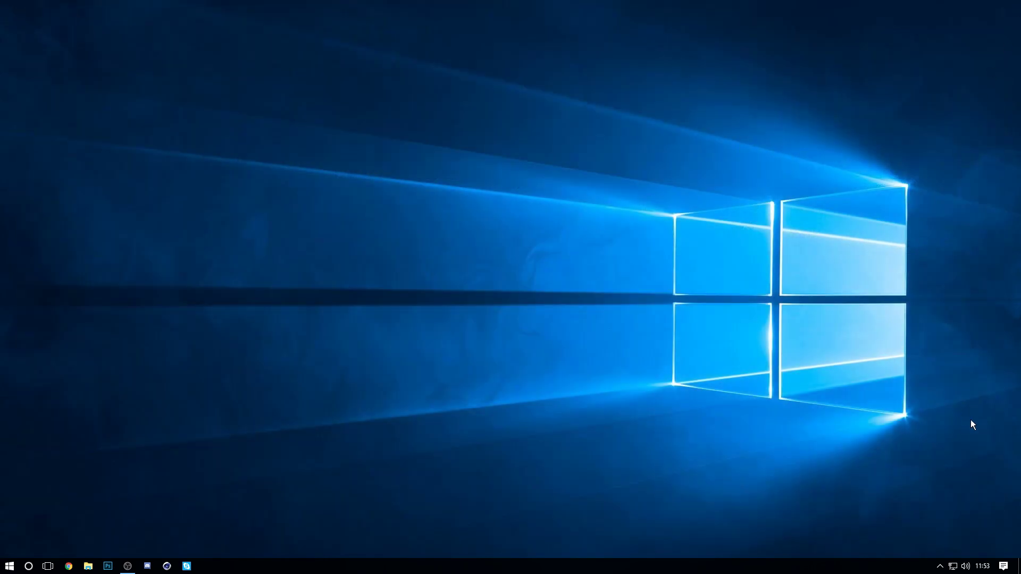
pyautogui.rightClick(413, 234)
# Show the desktop icons again and open the Recycle Bin
pyautogui.moveTo(440, 240)
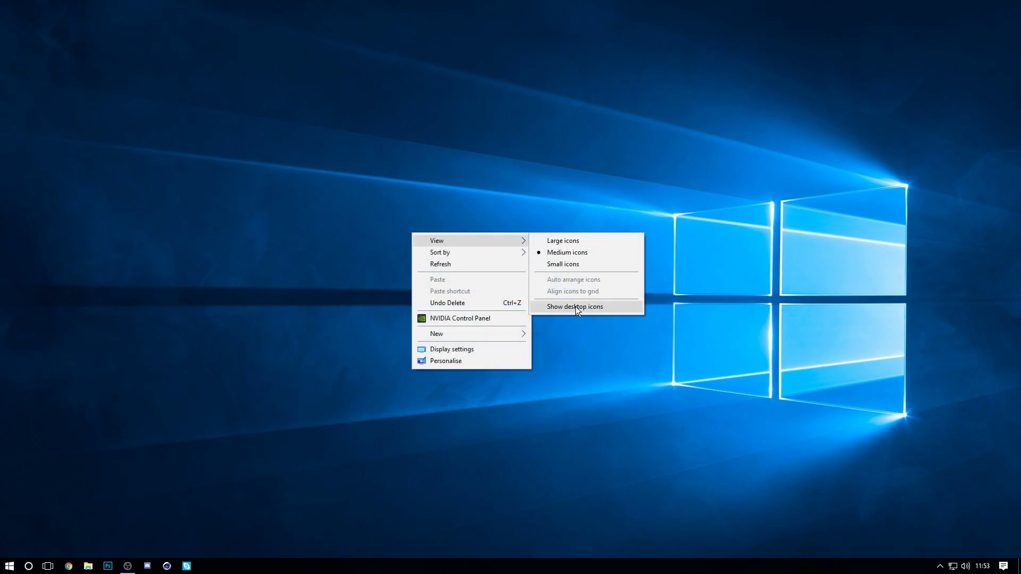
pyautogui.click(614, 307)
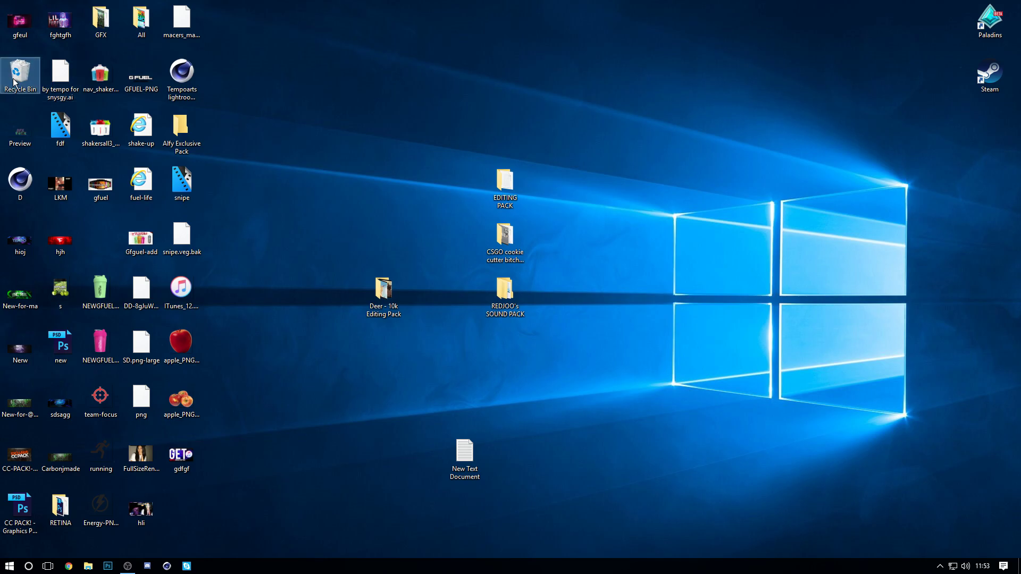
pyautogui.moveTo(27, 68)
pyautogui.mouseDown()
pyautogui.moveTo(180, 91)
pyautogui.moveTo(30, 68)
pyautogui.mouseUp()
pyautogui.doubleClick(20, 72)
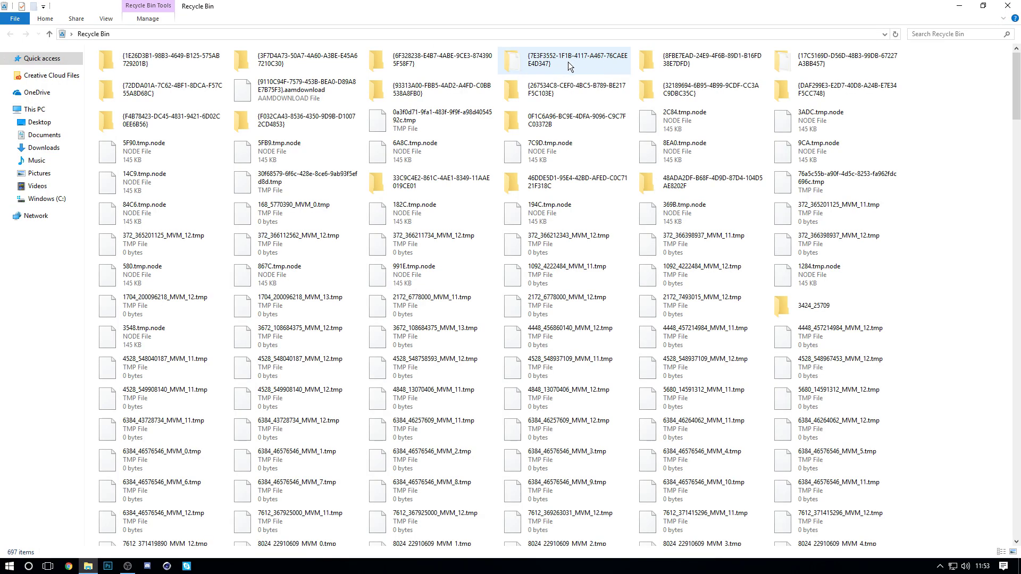
# Permanently delete all 697 Recycle Bin items with Ctrl+A and Shift+Delete, then close the window
pyautogui.moveTo(1017, 101); pyautogui.dragTo(1005, 64)
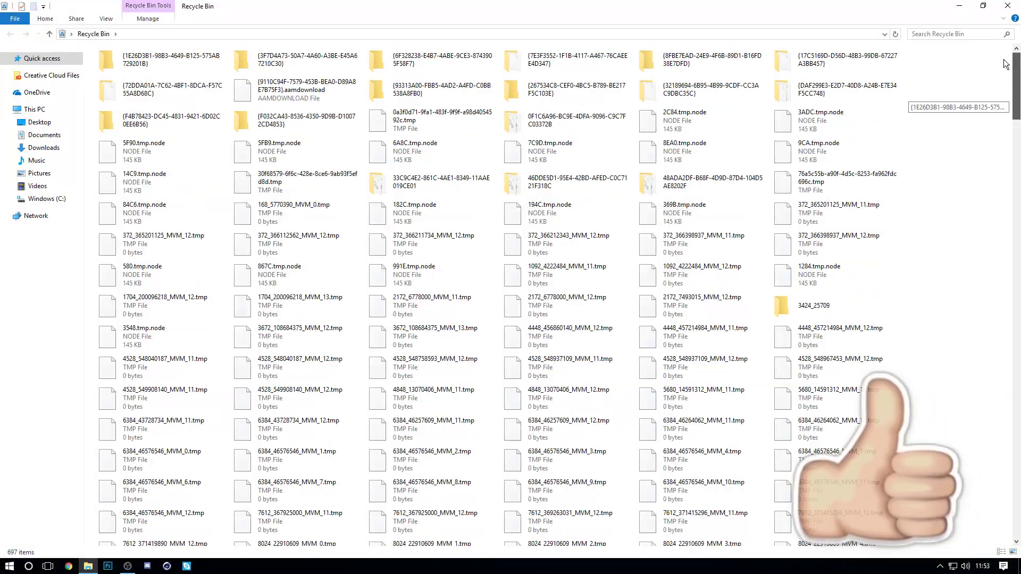
pyautogui.moveTo(964, 112); pyautogui.dragTo(116, 21)
pyautogui.click(974, 109)
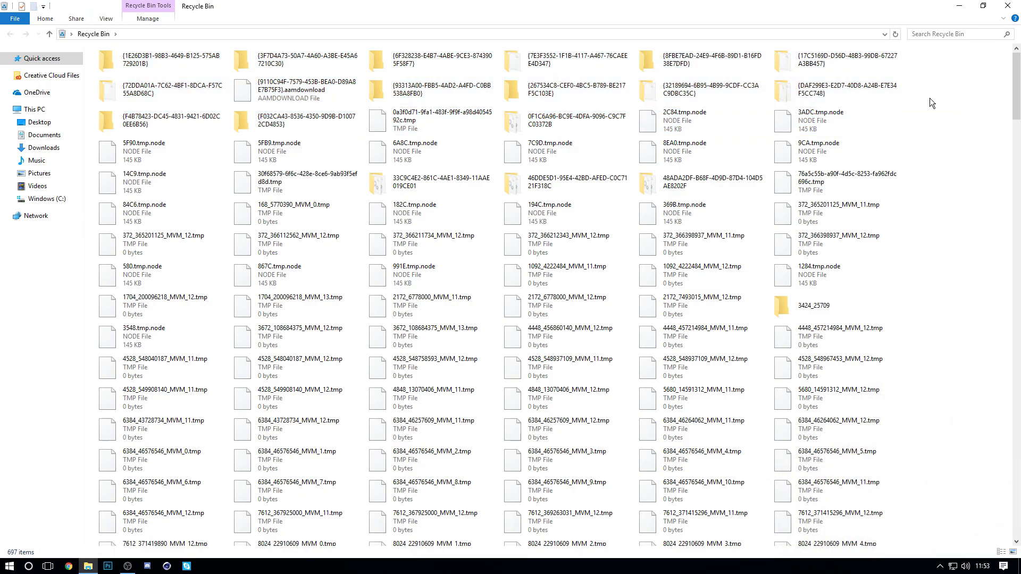
pyautogui.hotkey('ctrl', 'a')
pyautogui.press('Delete')
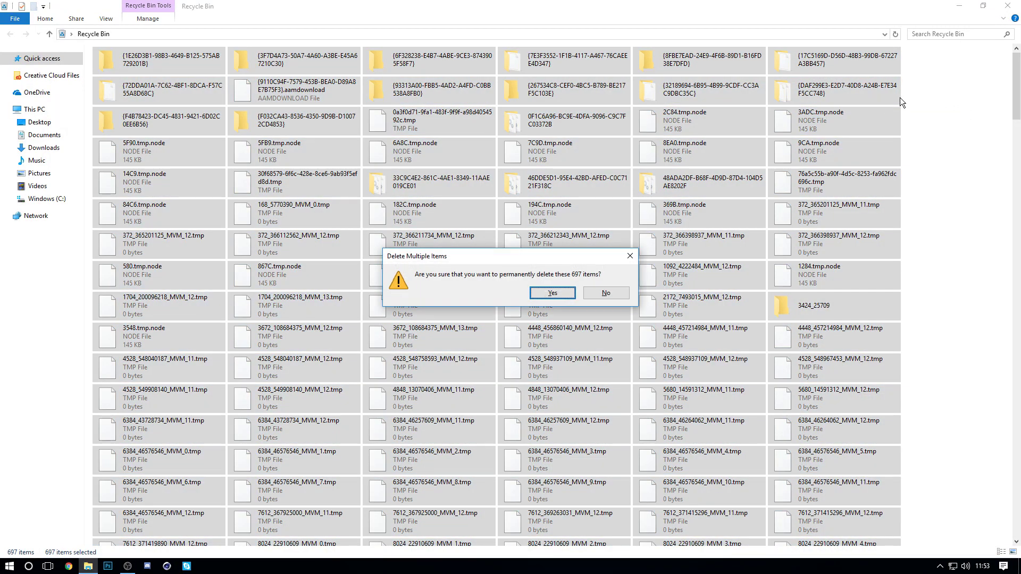
pyautogui.click(555, 296)
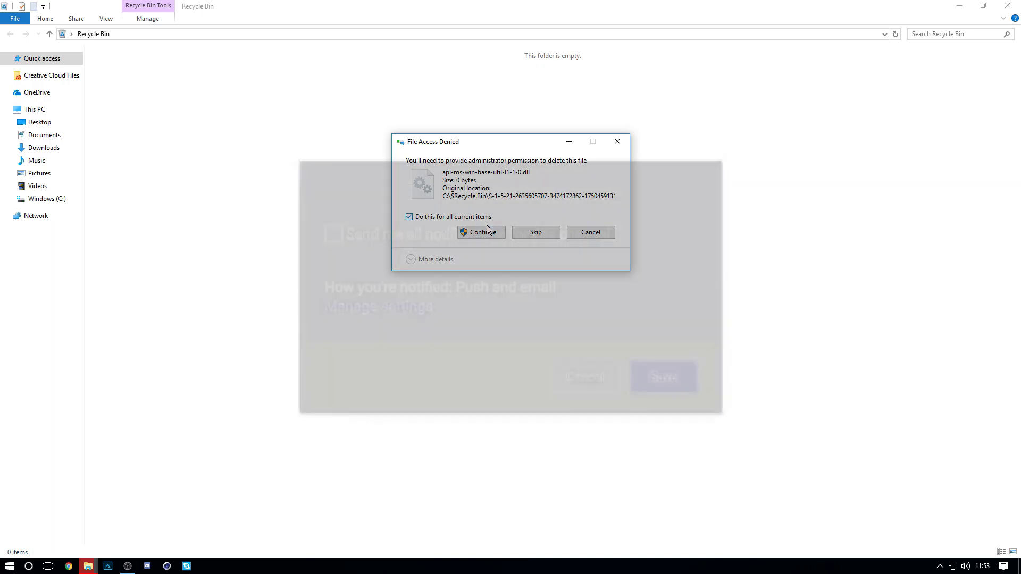
pyautogui.click(481, 232)
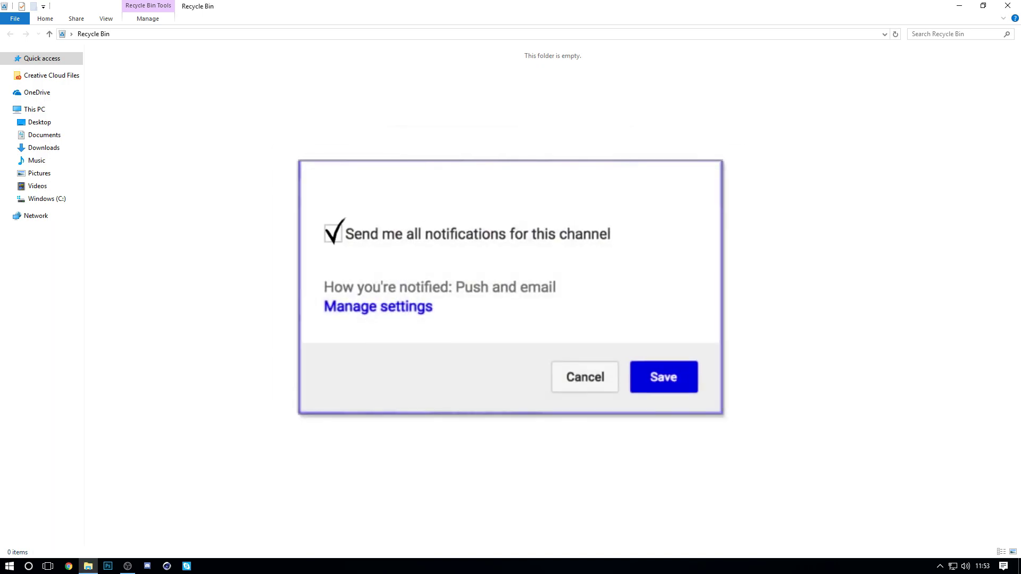
pyautogui.click(1007, 6)
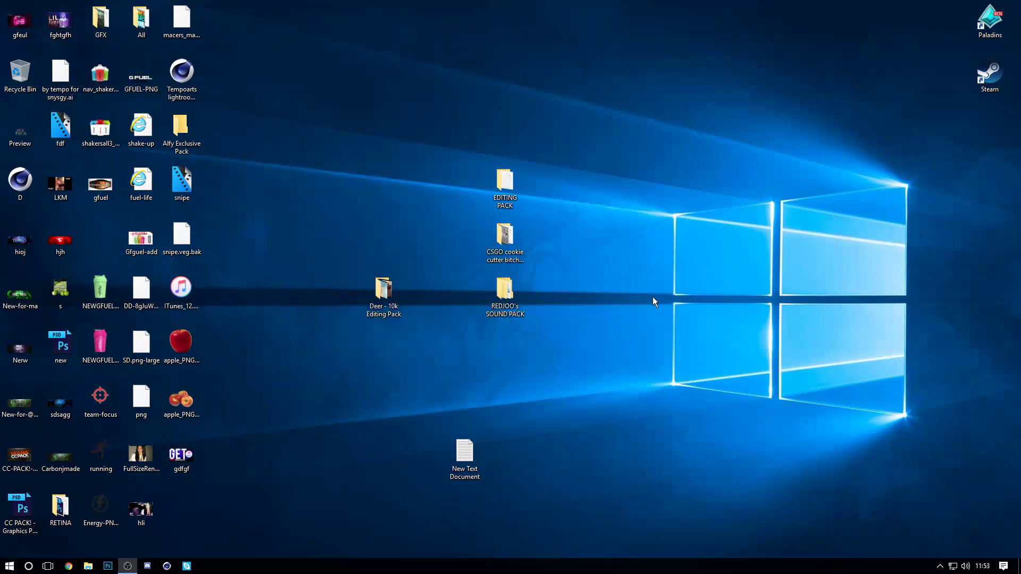
# Hide all the desktop icons via the desktop's View options
pyautogui.rightClick(645, 311)
pyautogui.moveTo(644, 311)
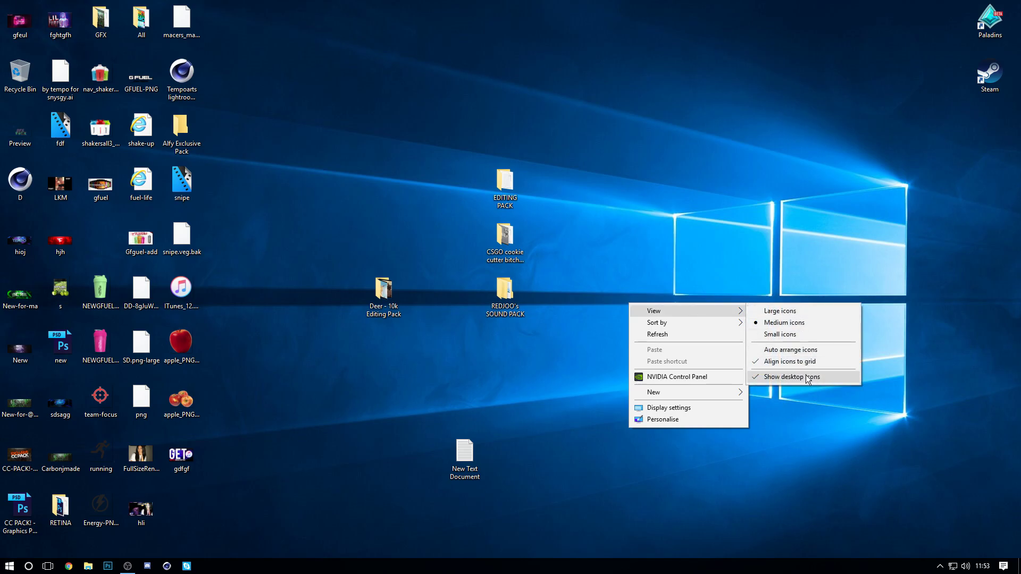
pyautogui.click(806, 375)
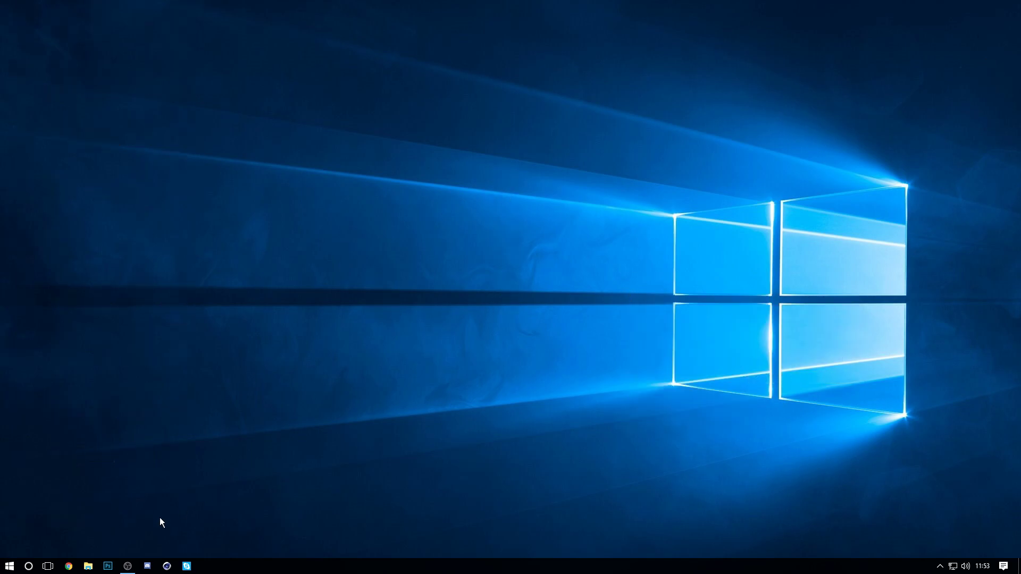
# In a maximised File Explorer, open the Windows (C:) drive Properties from This PC
pyautogui.press('super+e')
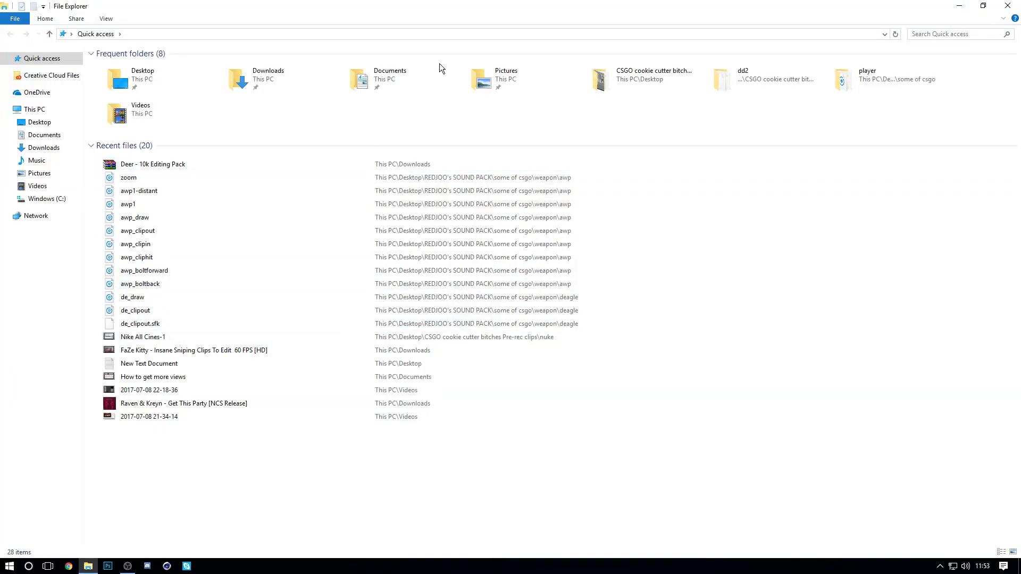
pyautogui.moveTo(478, 6); pyautogui.dragTo(477, 1)
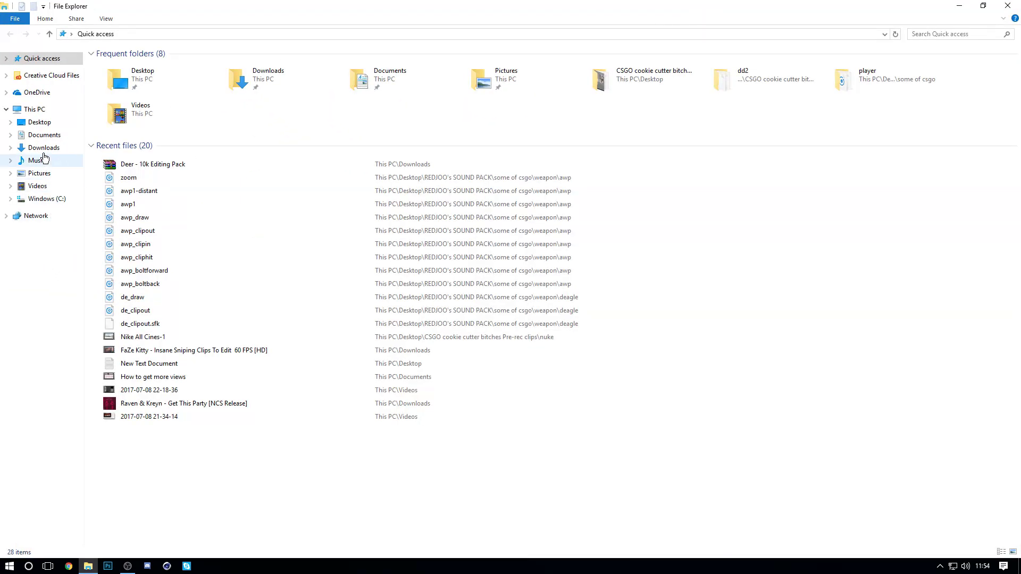
pyautogui.click(37, 109)
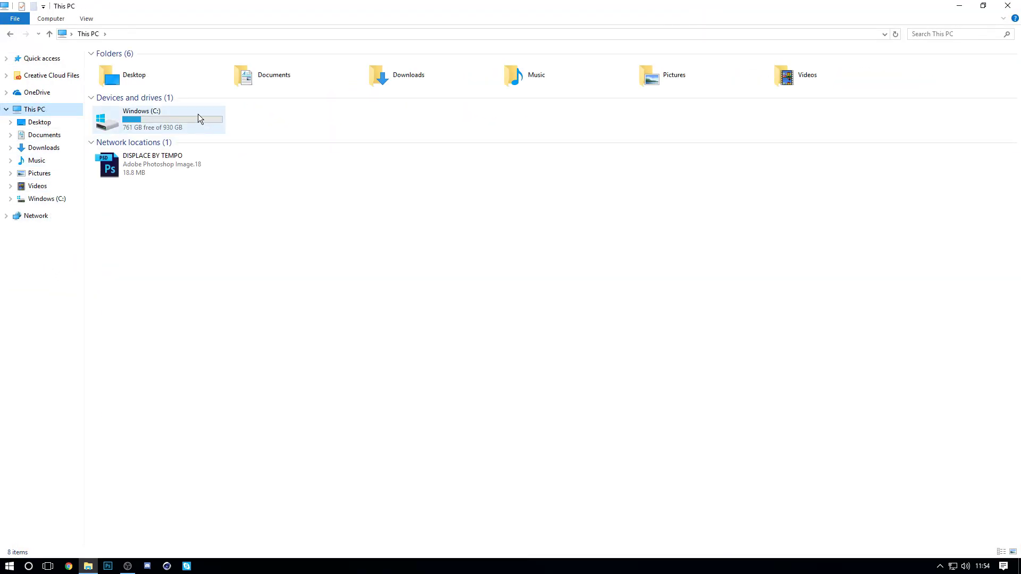
pyautogui.click(181, 117)
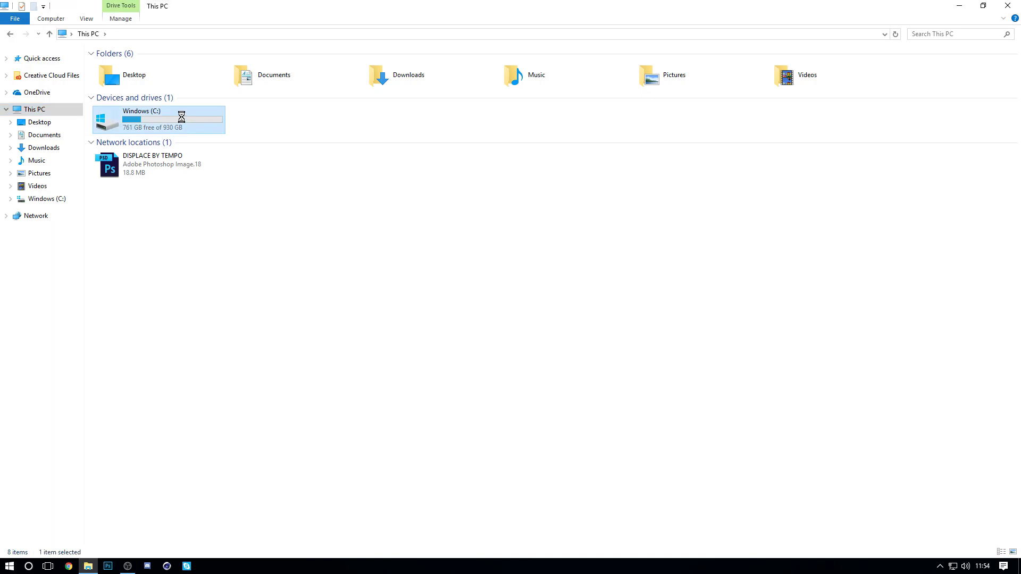
pyautogui.rightClick(181, 116)
pyautogui.click(245, 319)
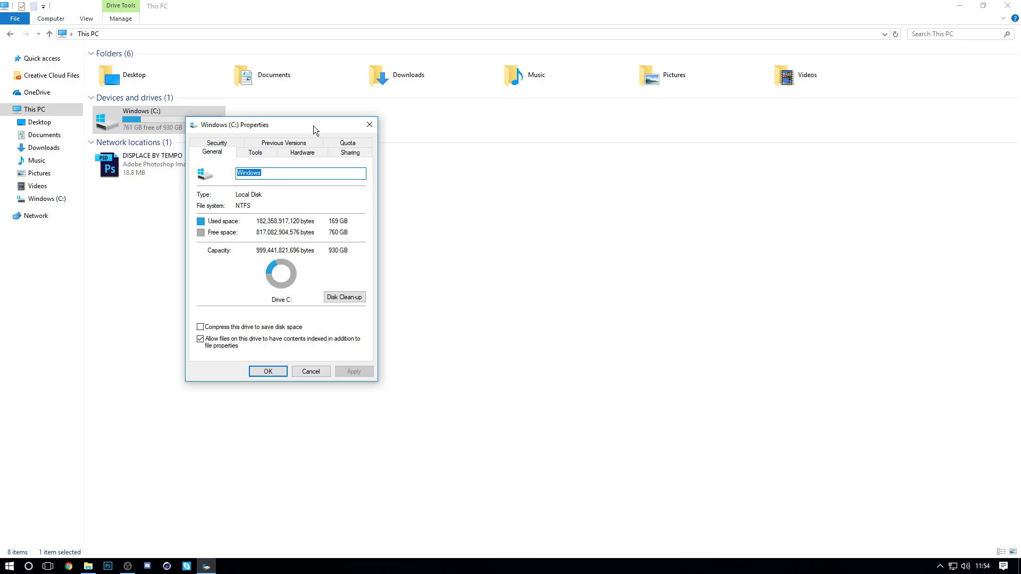
pyautogui.moveTo(313, 125); pyautogui.dragTo(483, 95)
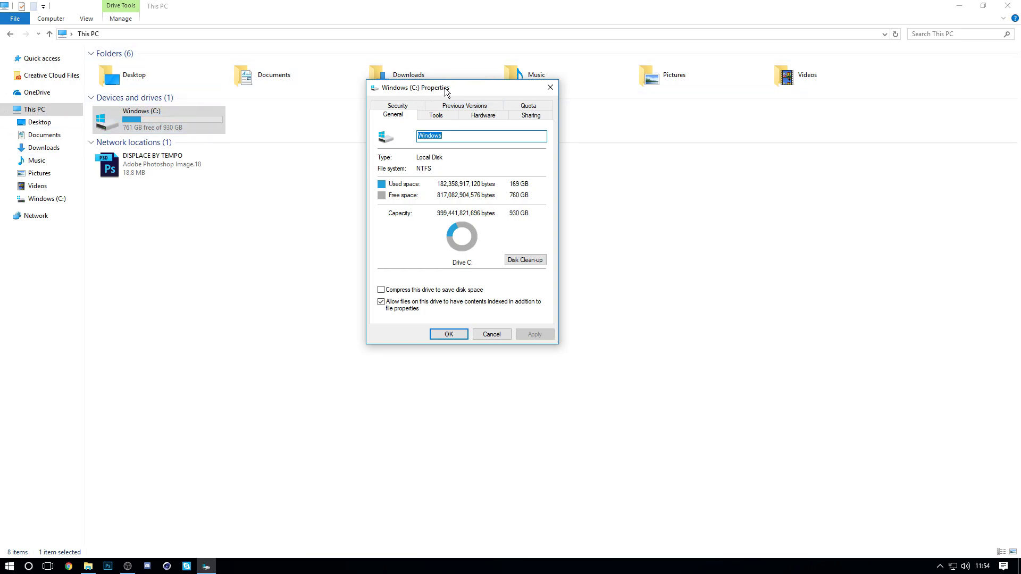
pyautogui.moveTo(446, 92); pyautogui.dragTo(554, 72)
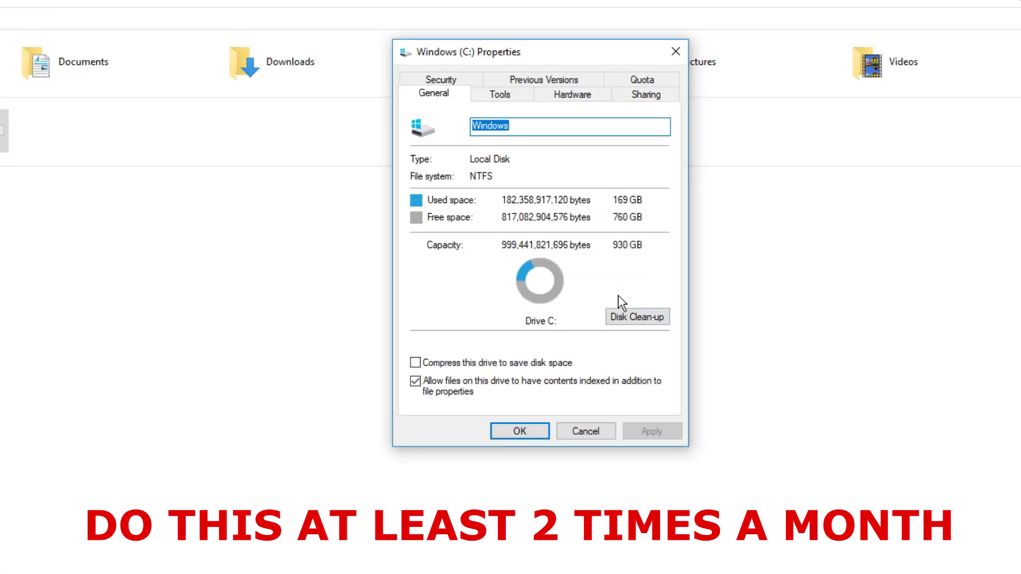
# Start a Disk Clean-up scan of drive C: and let it finish calculating
pyautogui.click(633, 320)
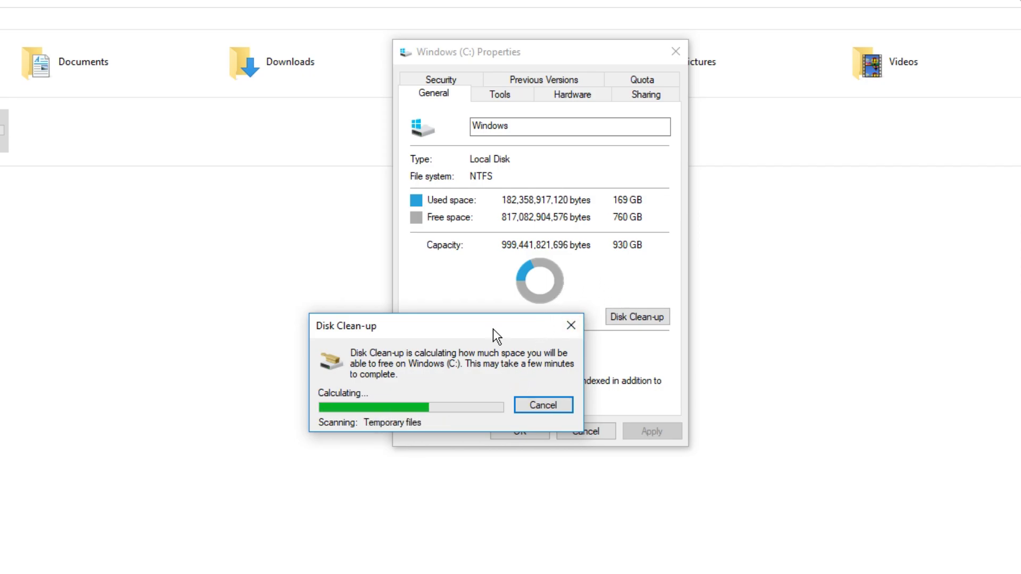
pyautogui.moveTo(556, 334); pyautogui.dragTo(498, 282)
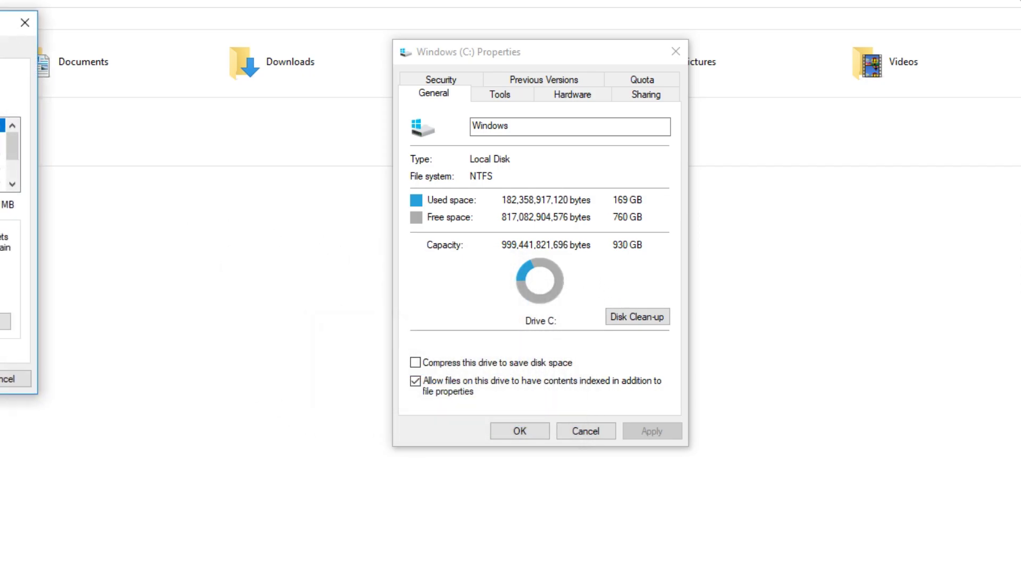
pyautogui.moveTo(384, 108); pyautogui.dragTo(385, 124)
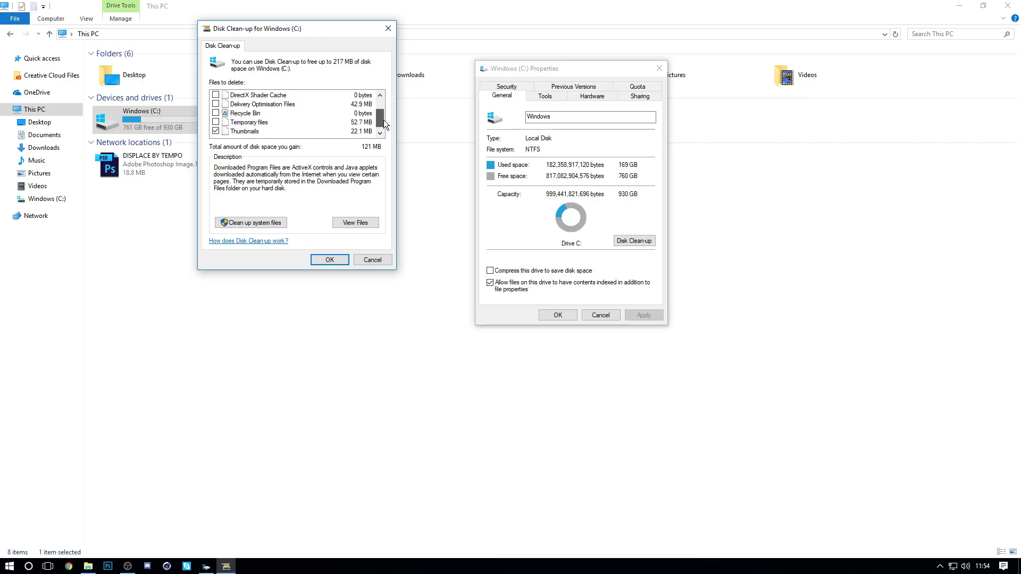
# Tick Temporary files, DirectX Shader Cache, Delivery Optimisation Files, Recycle Bin and Windows error reporting files
pyautogui.click(216, 122)
pyautogui.moveTo(383, 116); pyautogui.dragTo(383, 112)
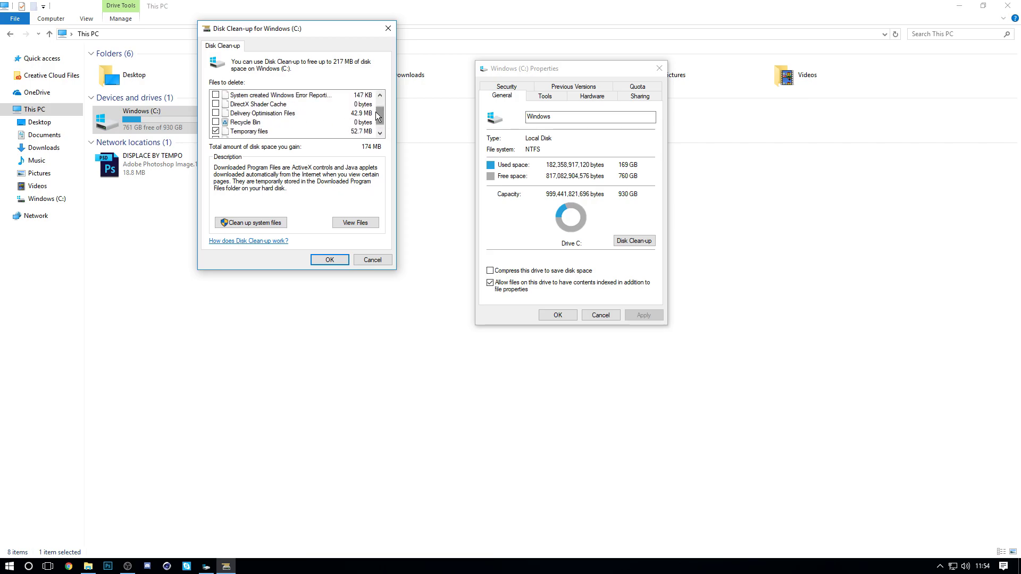
pyautogui.click(216, 104)
pyautogui.click(216, 113)
pyautogui.click(216, 123)
pyautogui.moveTo(384, 117); pyautogui.dragTo(381, 87)
pyautogui.click(216, 105)
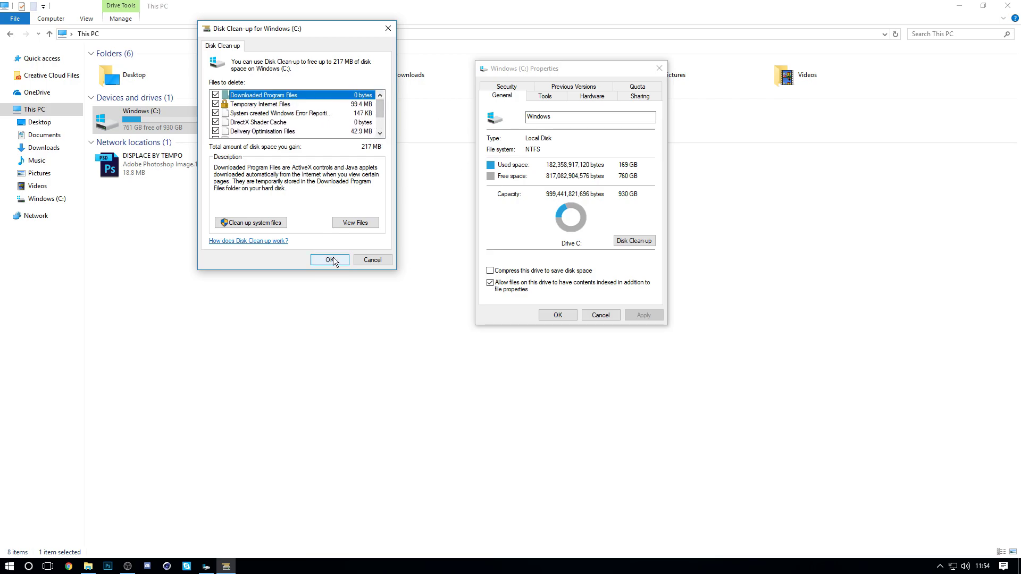
# Rescan with system files and tick every category, including Defender, upgrade logs and driver packages
pyautogui.click(256, 224)
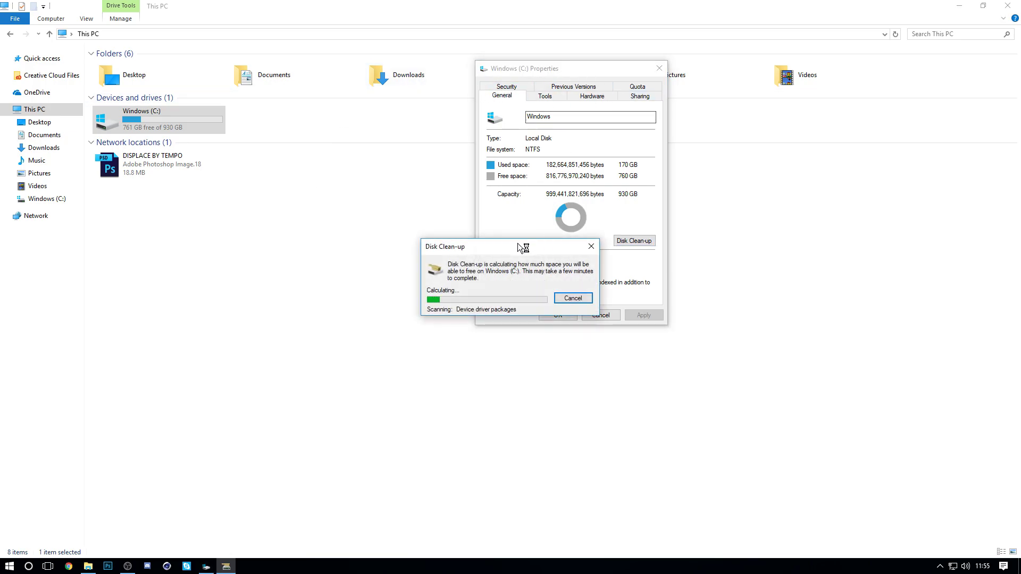
pyautogui.moveTo(518, 243); pyautogui.dragTo(330, 98)
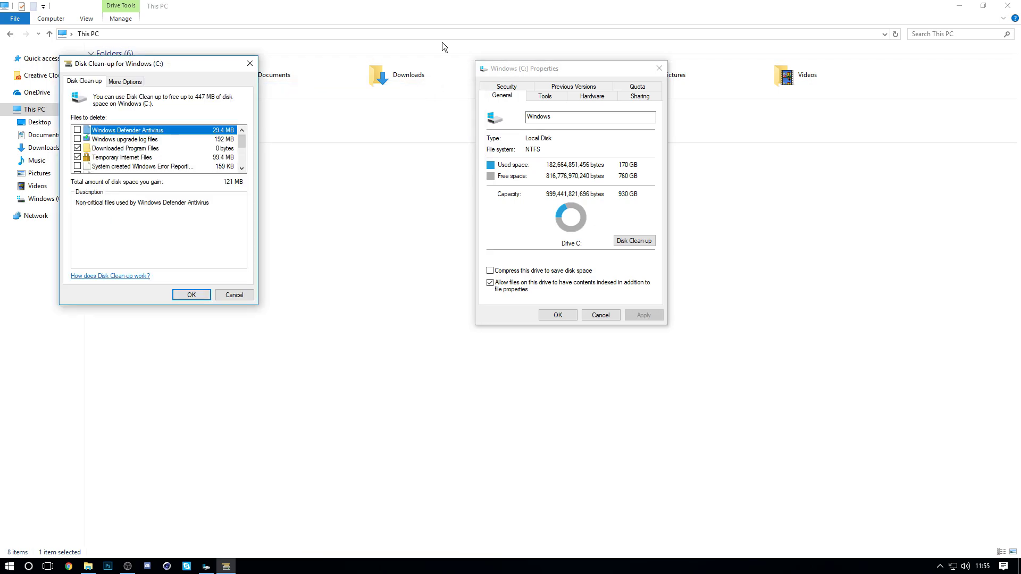
pyautogui.click(77, 130)
pyautogui.click(77, 138)
pyautogui.scroll(-1, 242, 145)
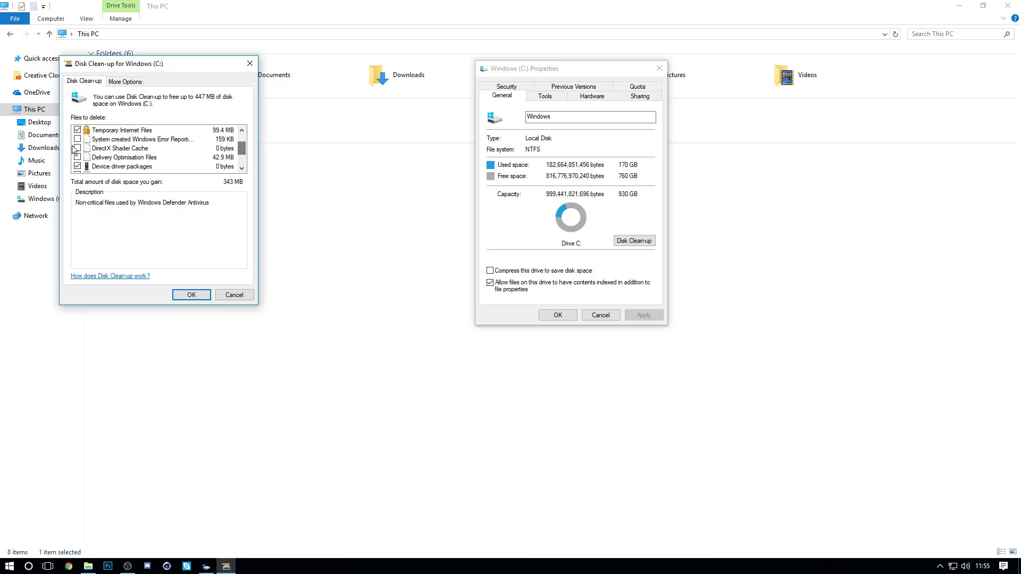
pyautogui.click(78, 139)
pyautogui.click(78, 147)
pyautogui.click(79, 167)
pyautogui.click(77, 157)
pyautogui.scroll(-1, 78, 158)
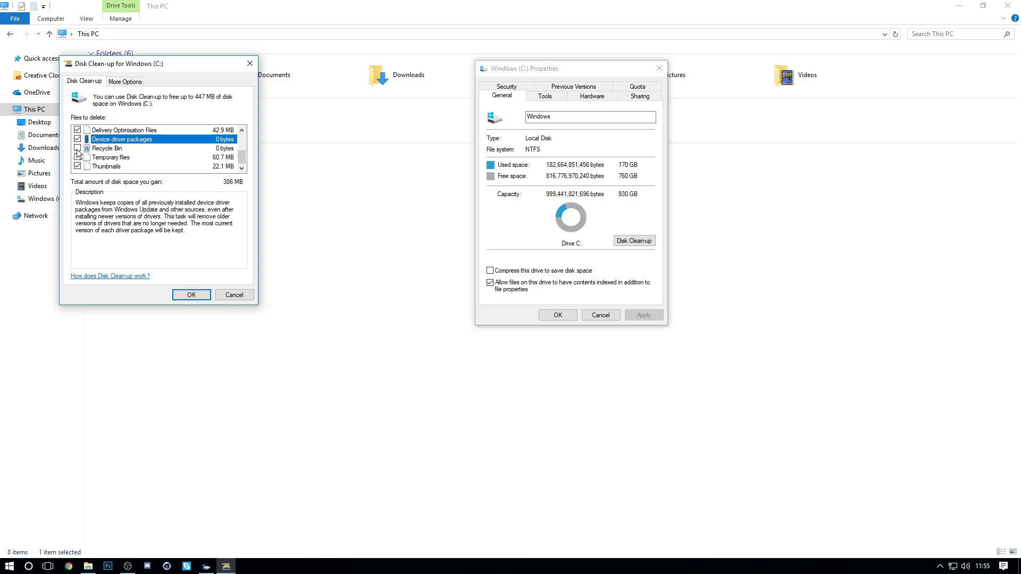
pyautogui.click(78, 157)
# Confirm the 447 MB selection and permanently delete the files
pyautogui.click(200, 296)
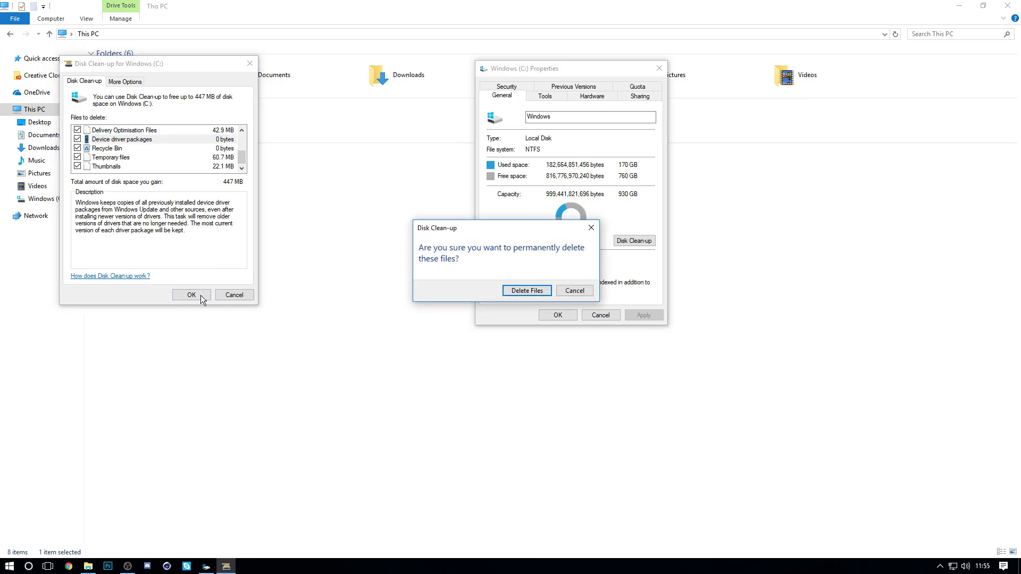
pyautogui.click(522, 290)
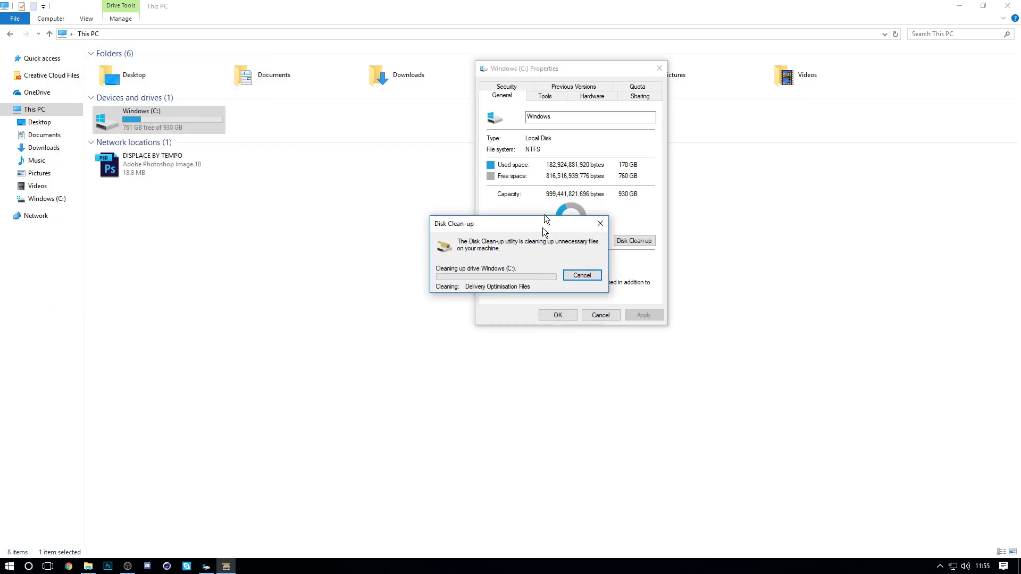
pyautogui.moveTo(543, 228); pyautogui.dragTo(365, 59)
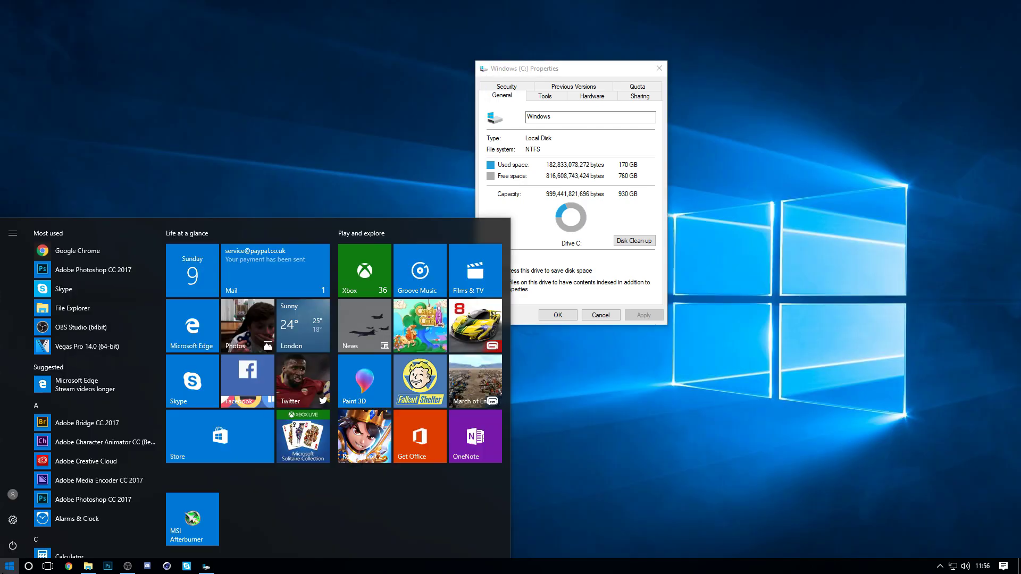
pyautogui.click(205, 568)
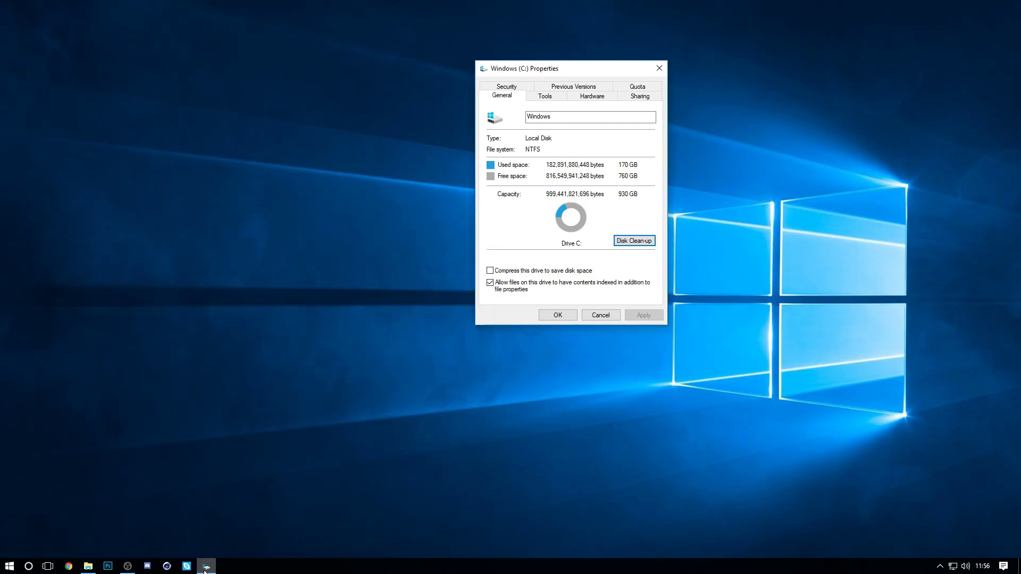
pyautogui.click(9, 567)
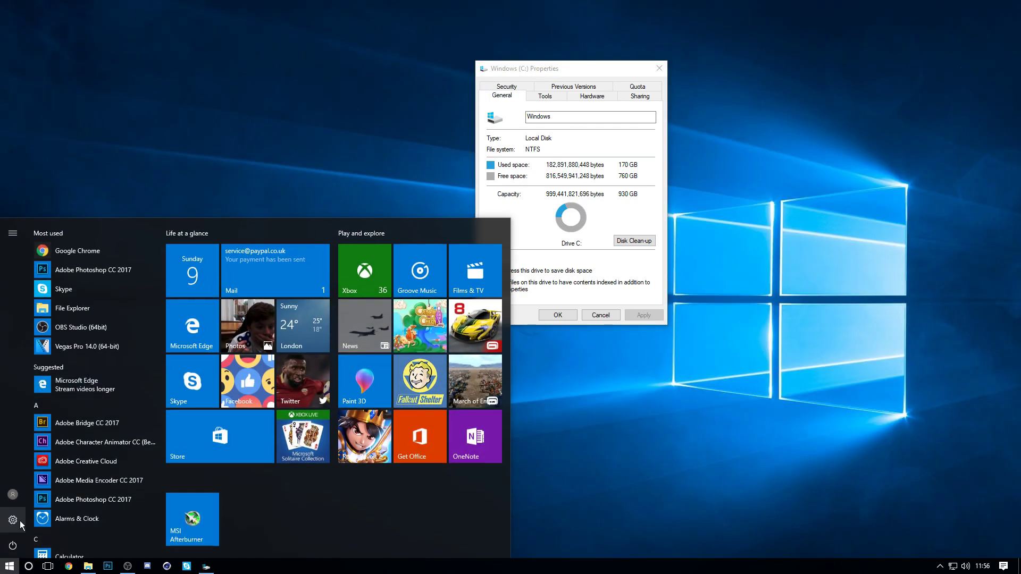
pyautogui.click(22, 525)
pyautogui.write('windons')
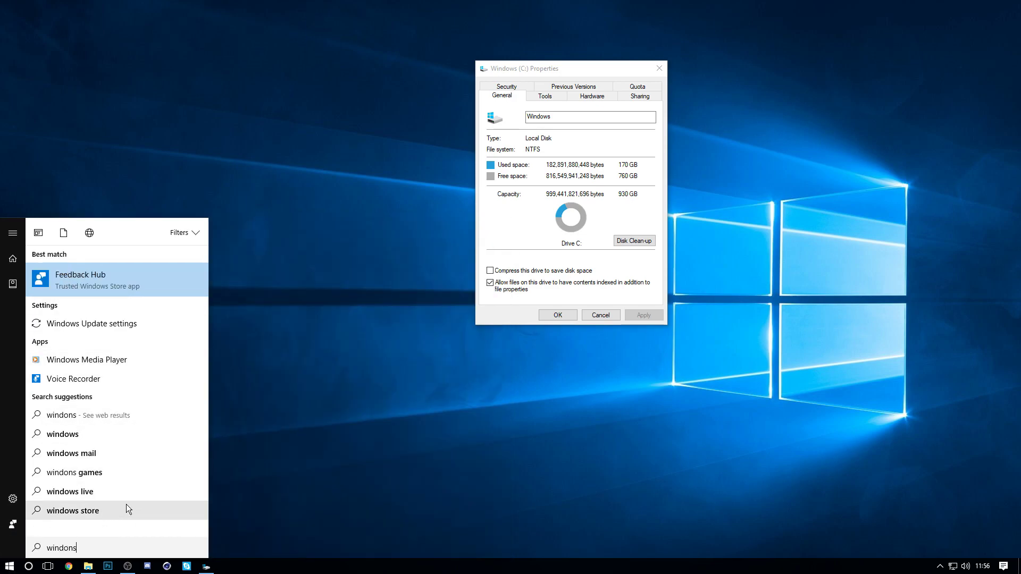
pyautogui.press('BackSpace')
pyautogui.press('BackSpace')
pyautogui.press('BackSpace')
pyautogui.write('o')
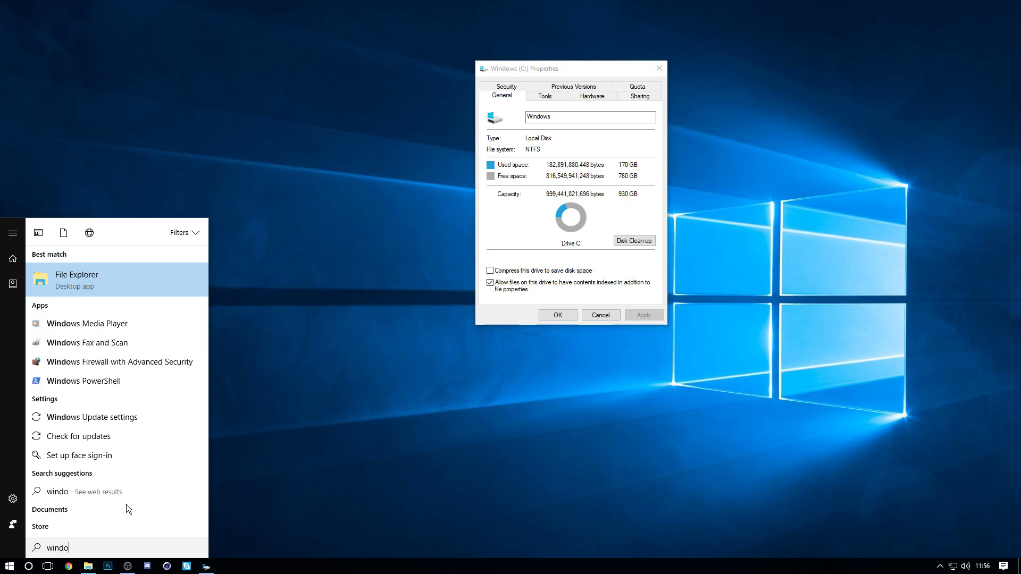
pyautogui.write('ws')
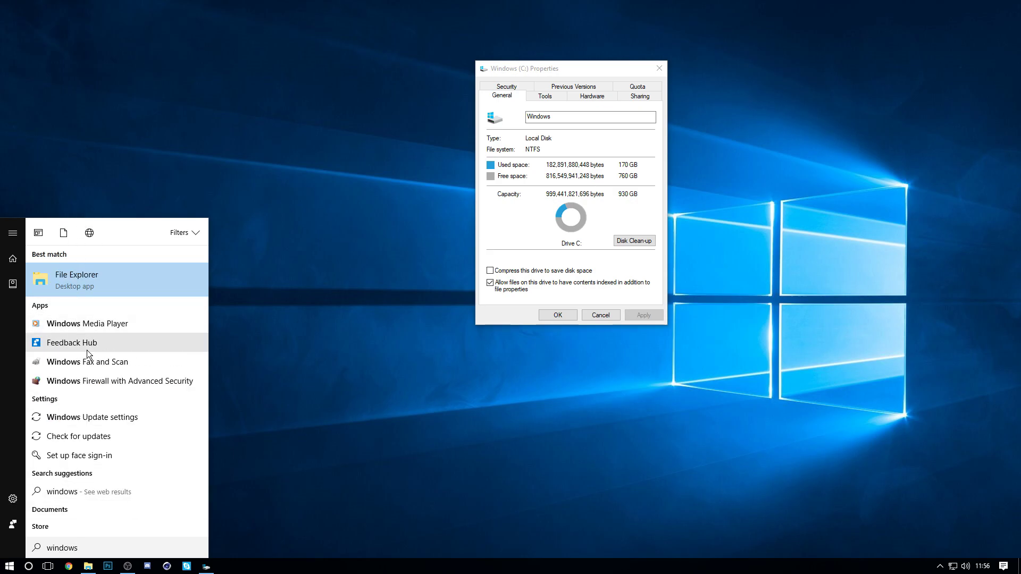
pyautogui.write(' de')
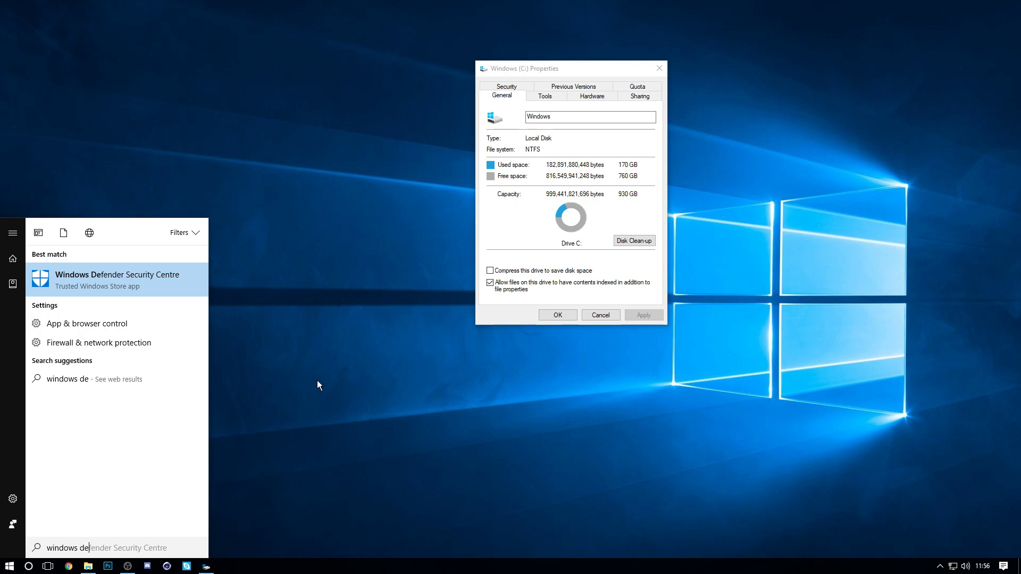
pyautogui.click(497, 308)
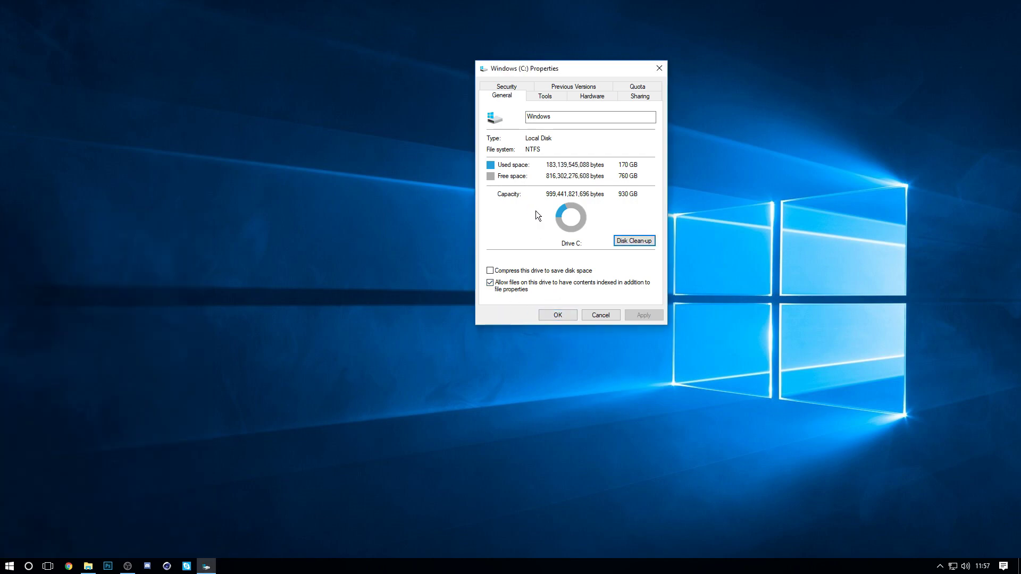
# Click an empty spot on the desktop
pyautogui.click(428, 256)
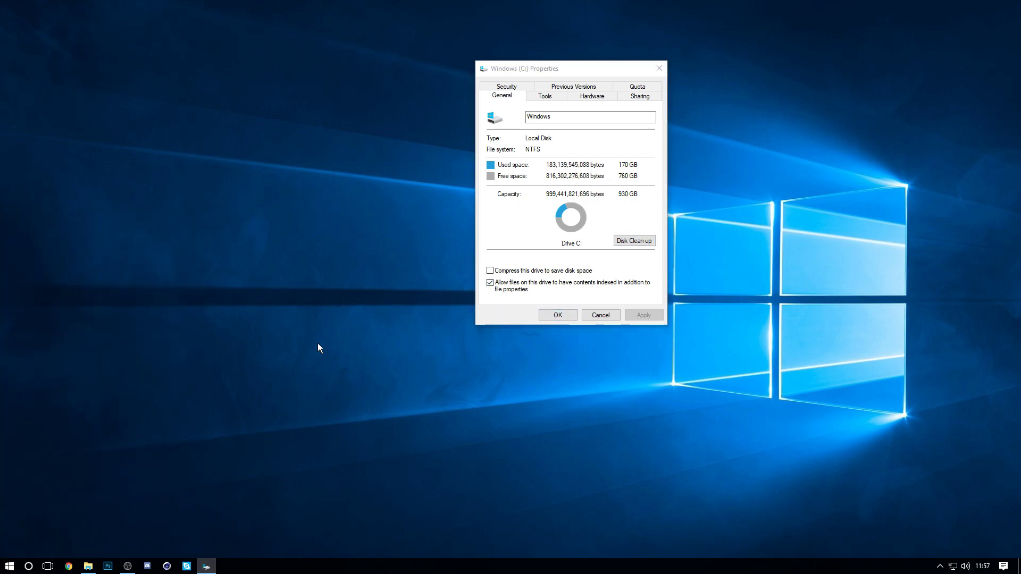